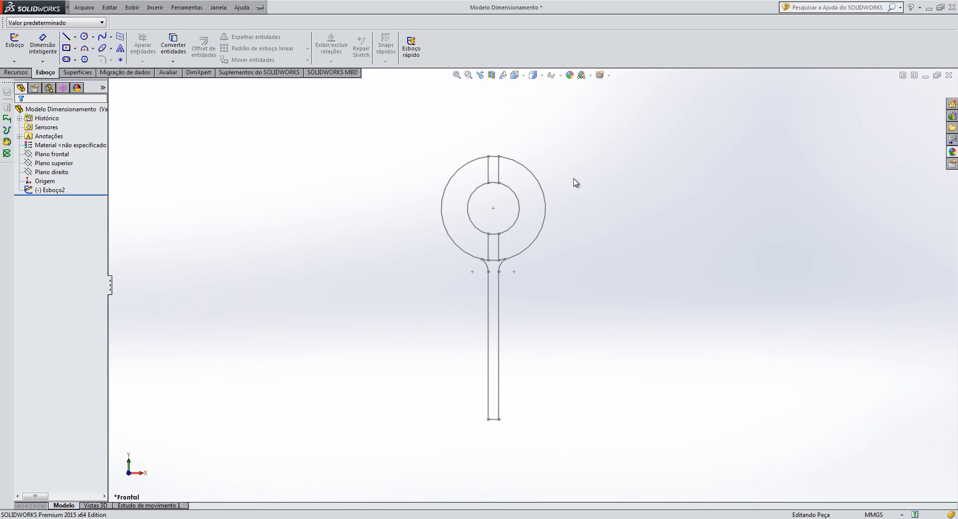
- Open the existing Esboço2 sketch for editing
scroll(538, 268, up, 2)
scroll(541, 295, up, 1)
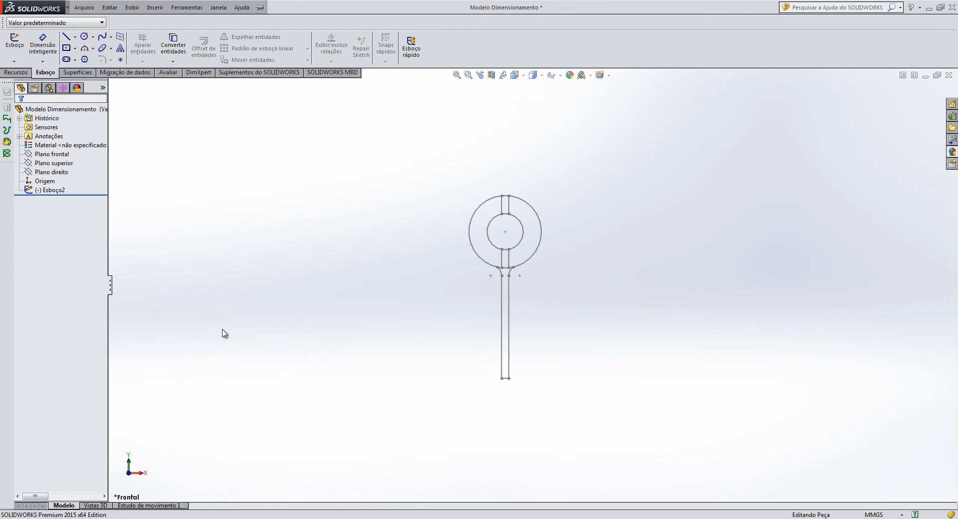
click(46, 191)
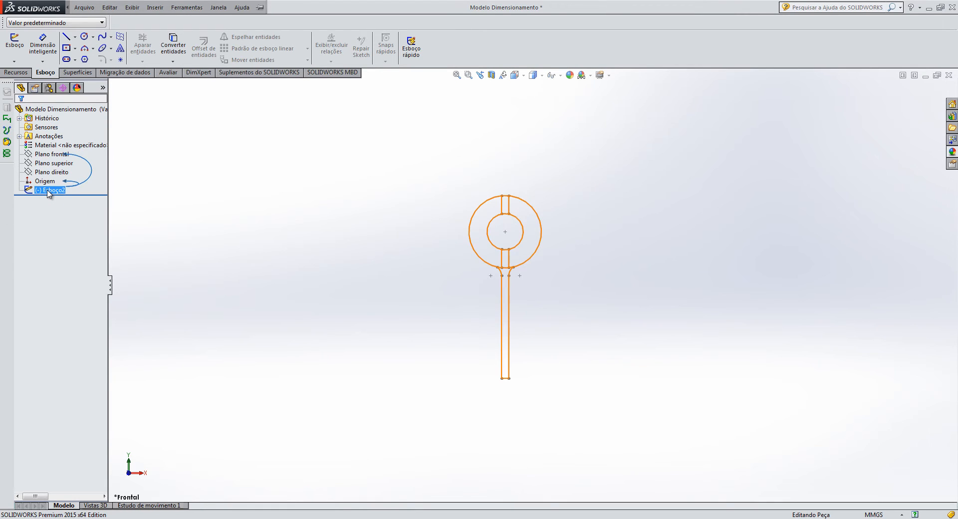
ctrl+click(45, 181)
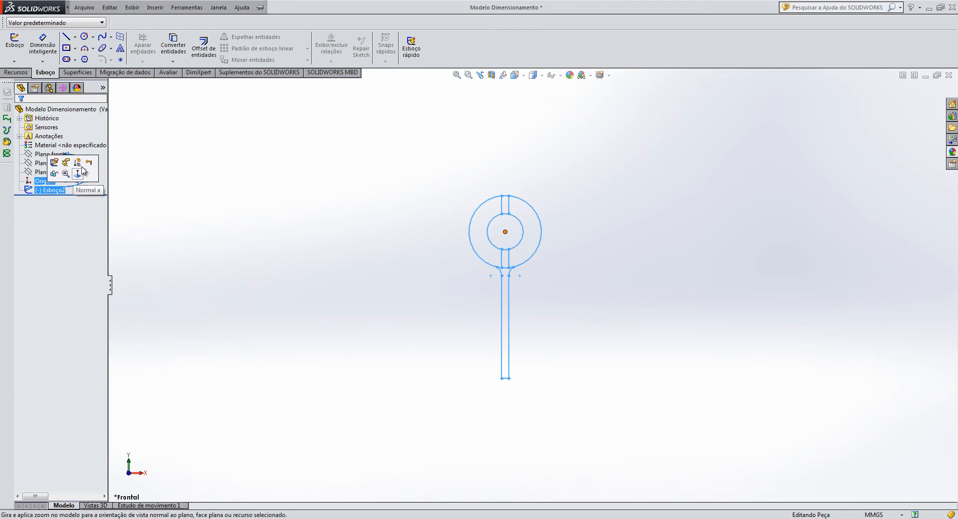
click(57, 163)
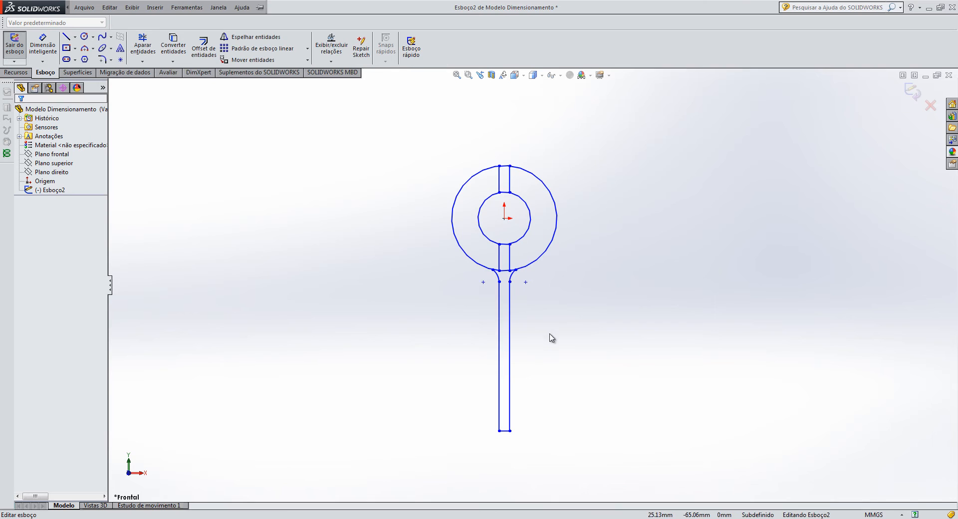
- Set up a Scale of all the sketch entities by a factor of 2 about the sketch origin
scroll(550, 333, up, 1)
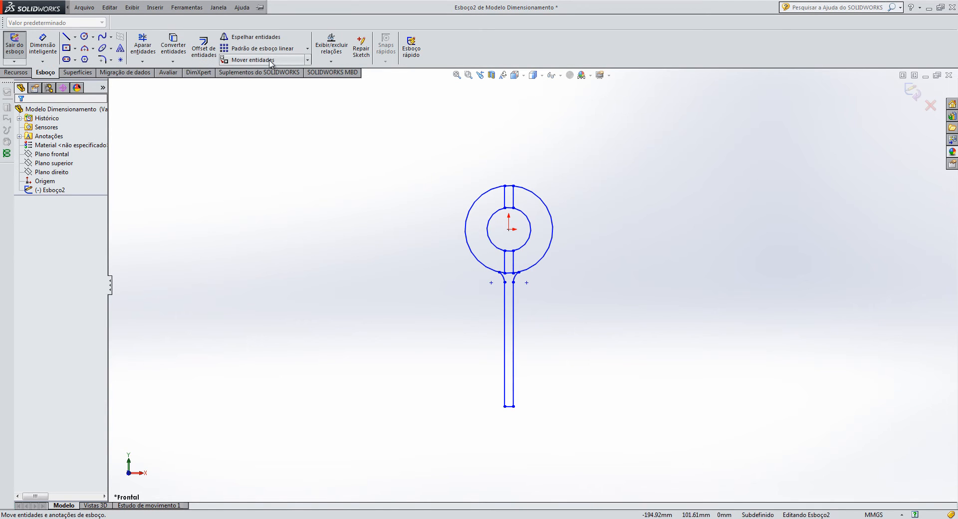
click(308, 61)
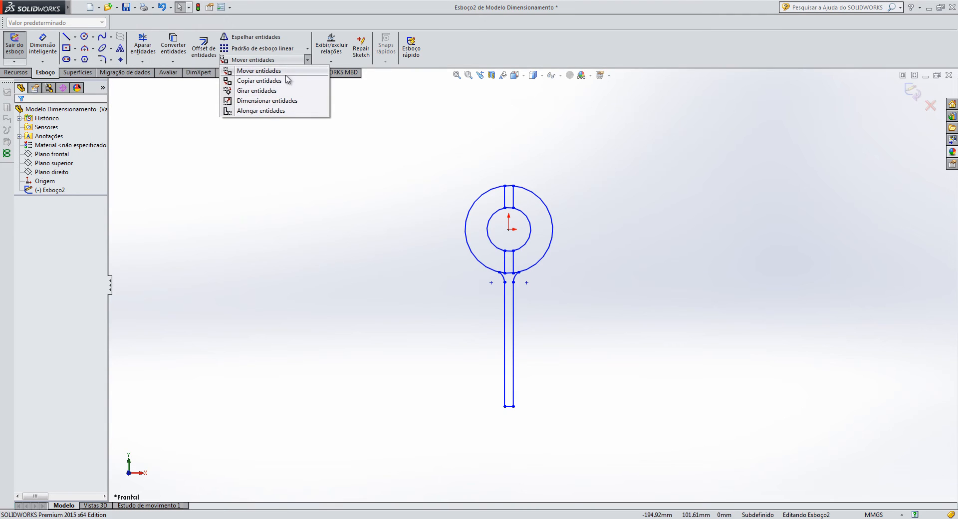
click(286, 101)
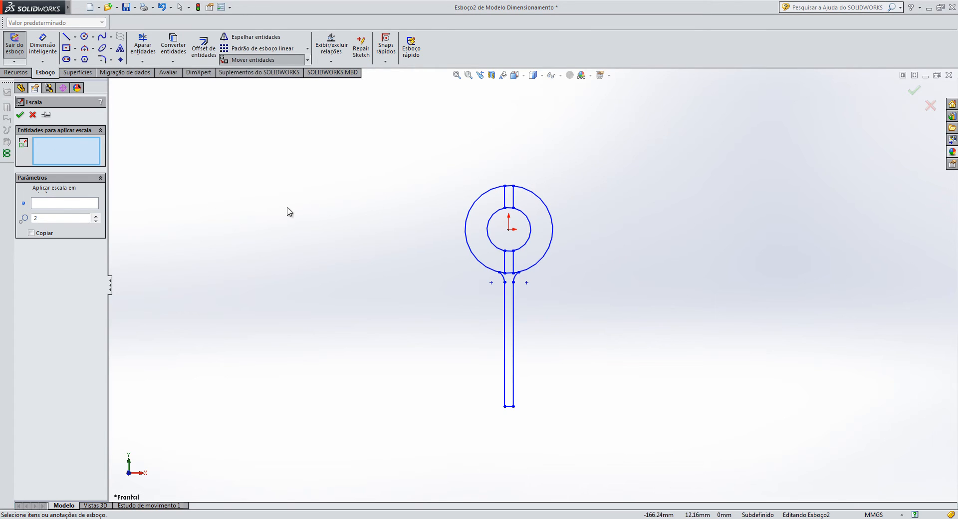
mouse_move(397, 154)
mouse_down()
mouse_move(485, 241)
mouse_move(625, 427)
mouse_up()
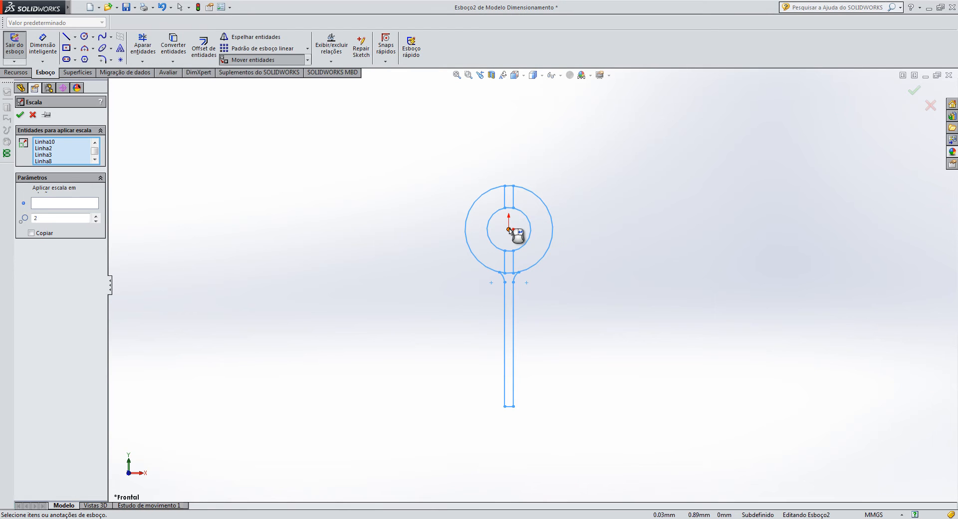
click(58, 203)
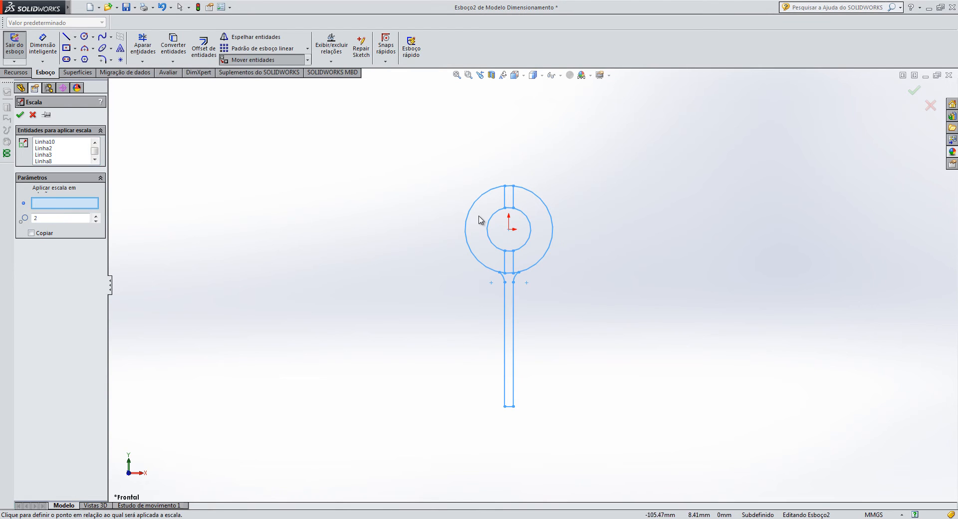
click(509, 230)
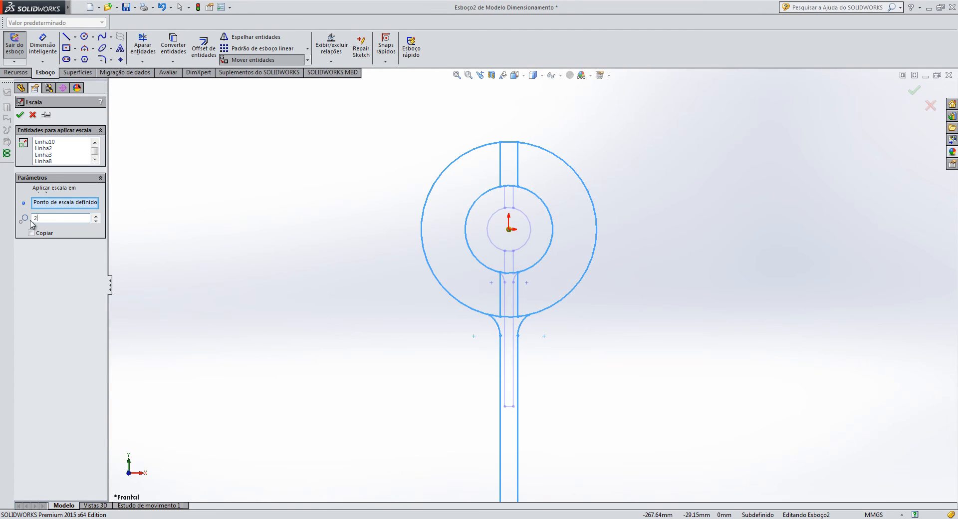
- Examine the scale preview against the original geometry around the origin and along the whole shaft
scroll(390, 298, up, 3)
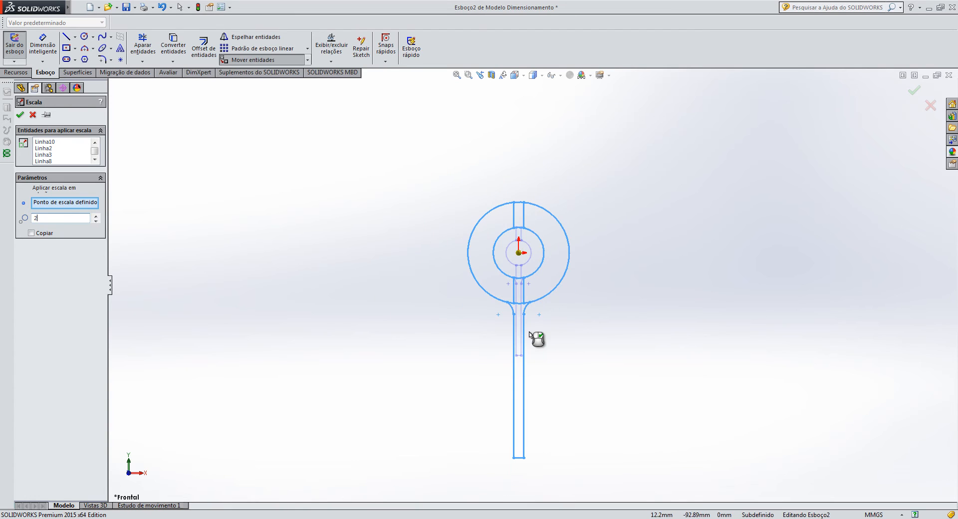
scroll(532, 276, down, 4)
scroll(556, 325, up, 4)
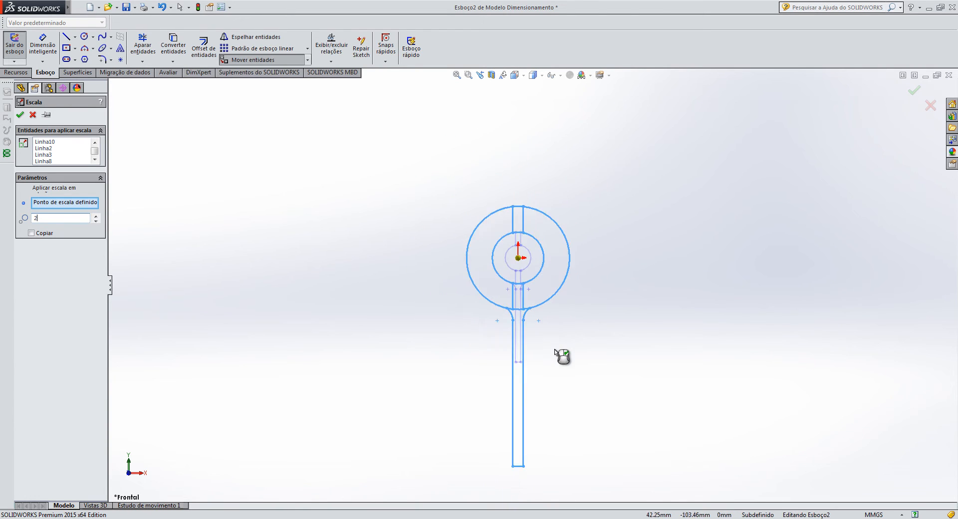
scroll(560, 352, down, 2)
scroll(549, 324, up, 2)
scroll(531, 332, down, 2)
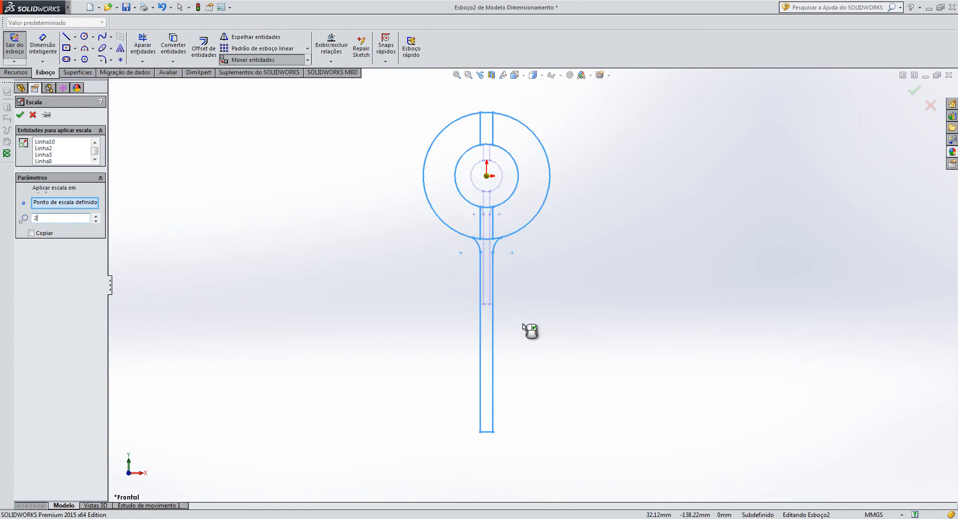
scroll(496, 154, down, 3)
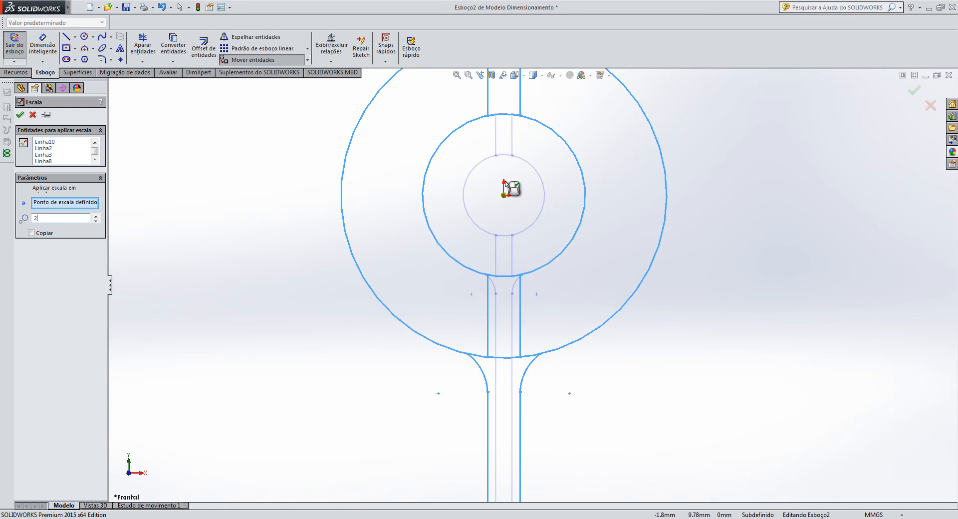
scroll(505, 198, up, 1)
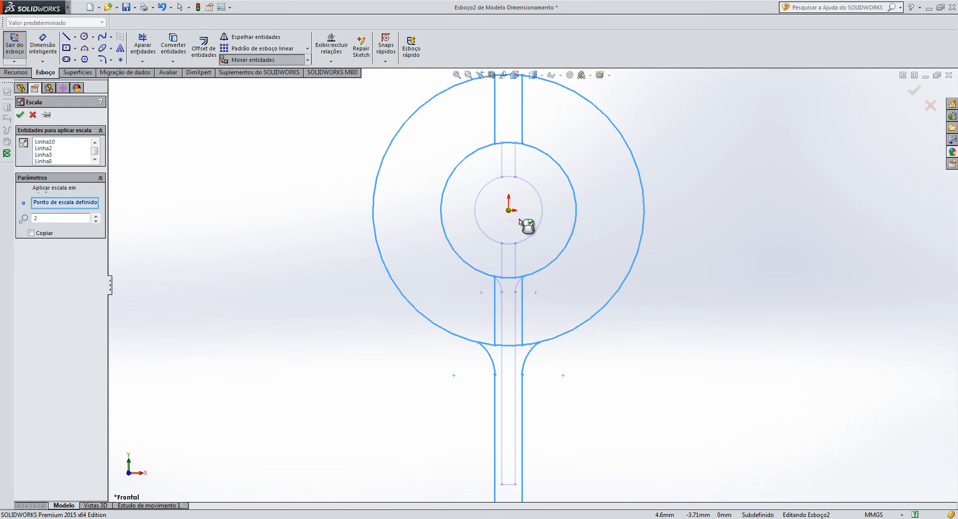
scroll(521, 220, up, 1)
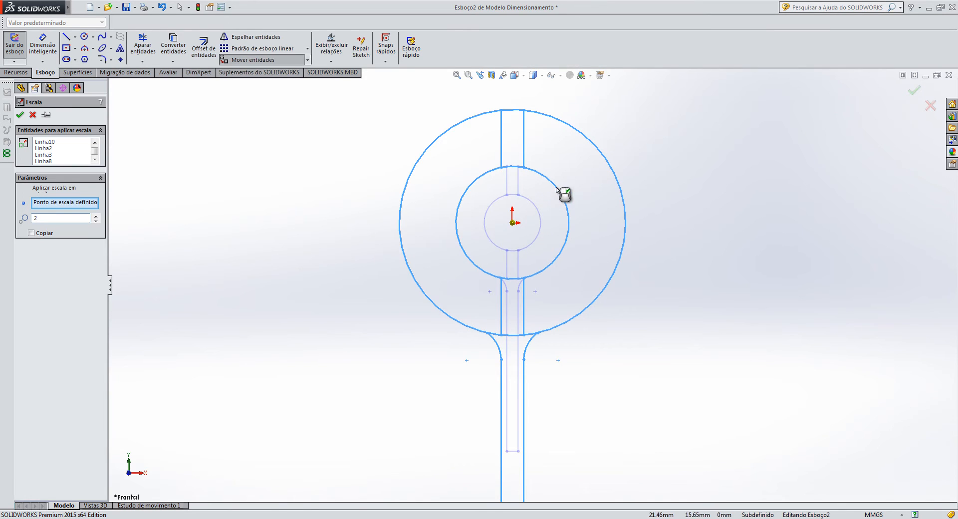
scroll(518, 226, up, 1)
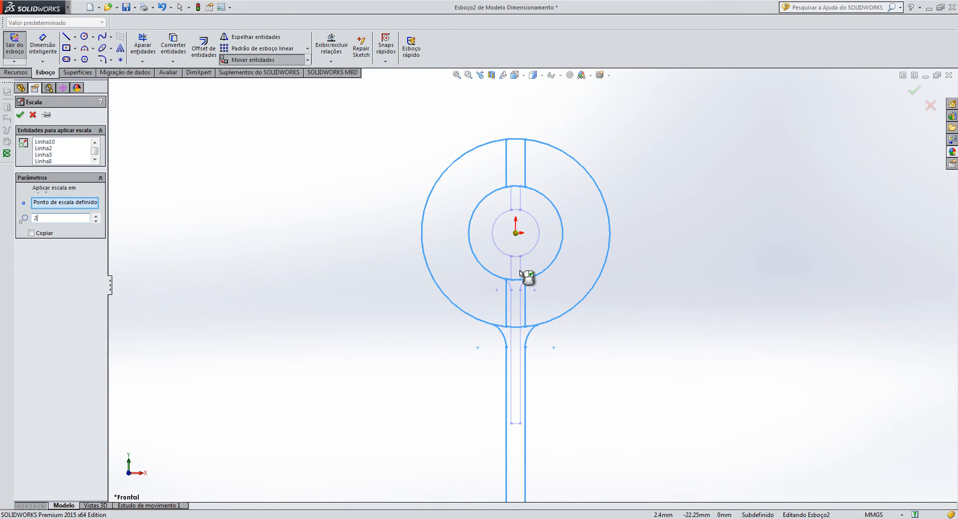
scroll(578, 364, up, 3)
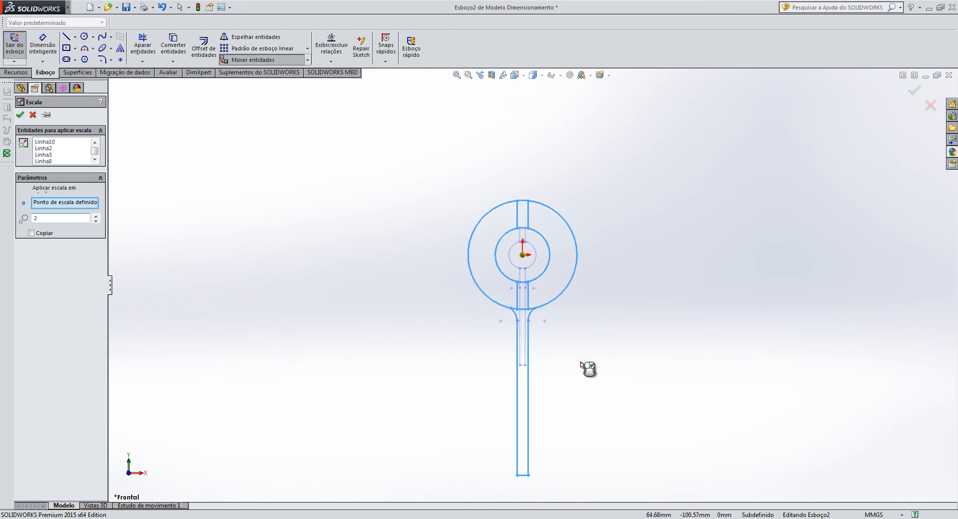
- Redefine the scale point to the right of the sketch, level with the circles' centre, and apply the scale with factor 2
click(45, 206)
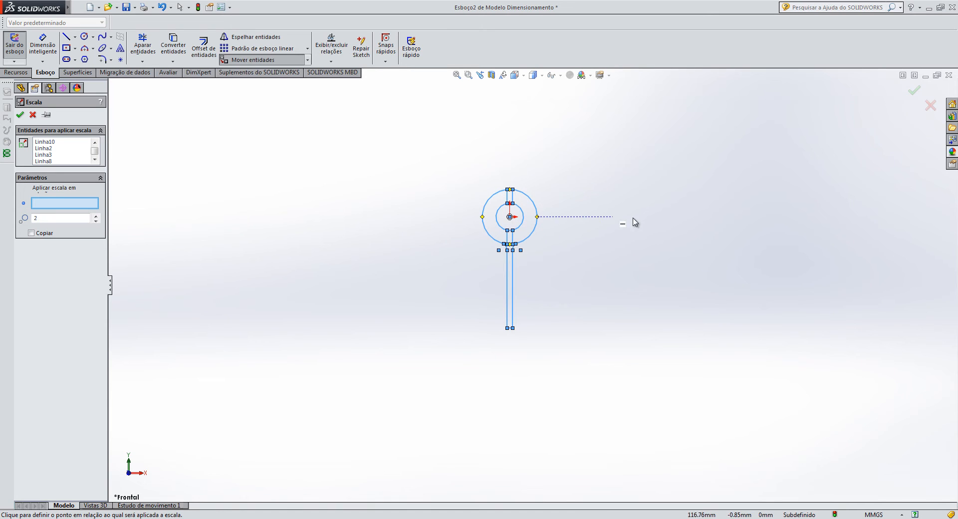
click(761, 217)
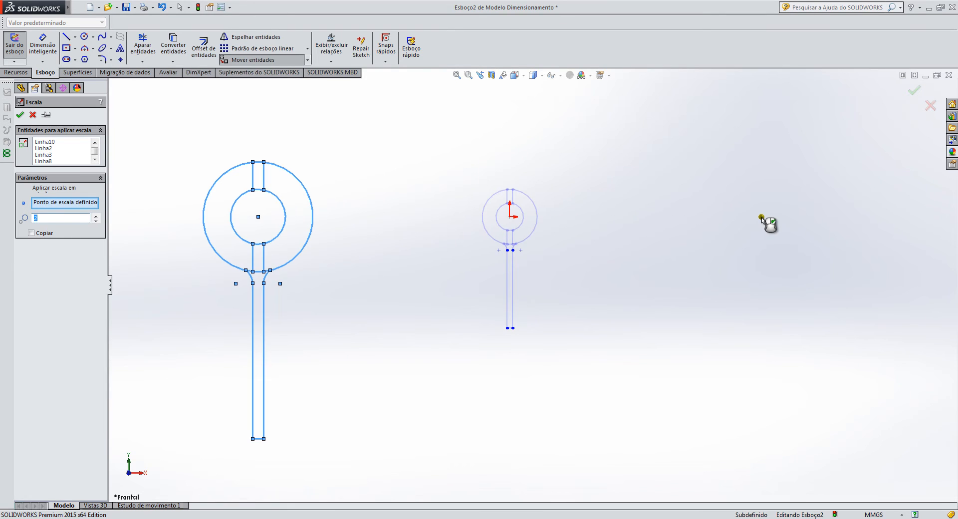
scroll(766, 272, up, 1)
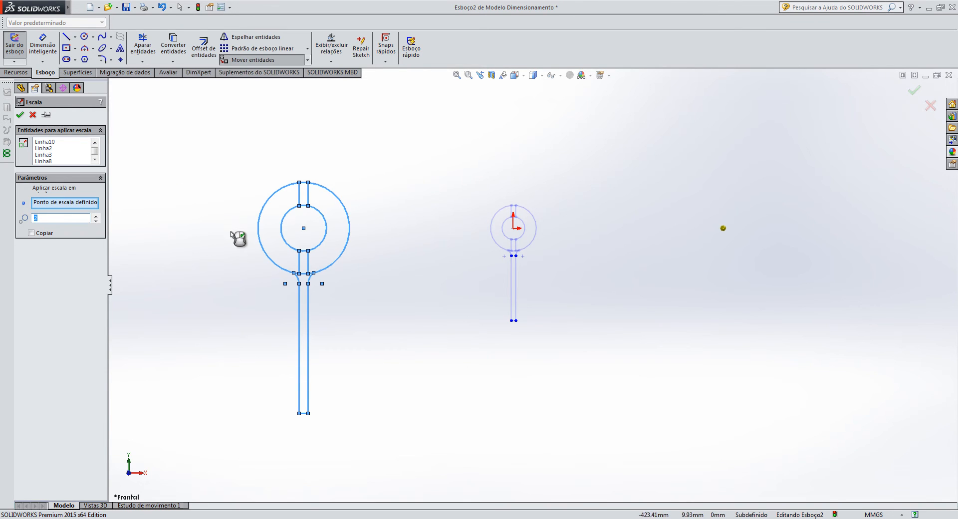
scroll(496, 197, up, 2)
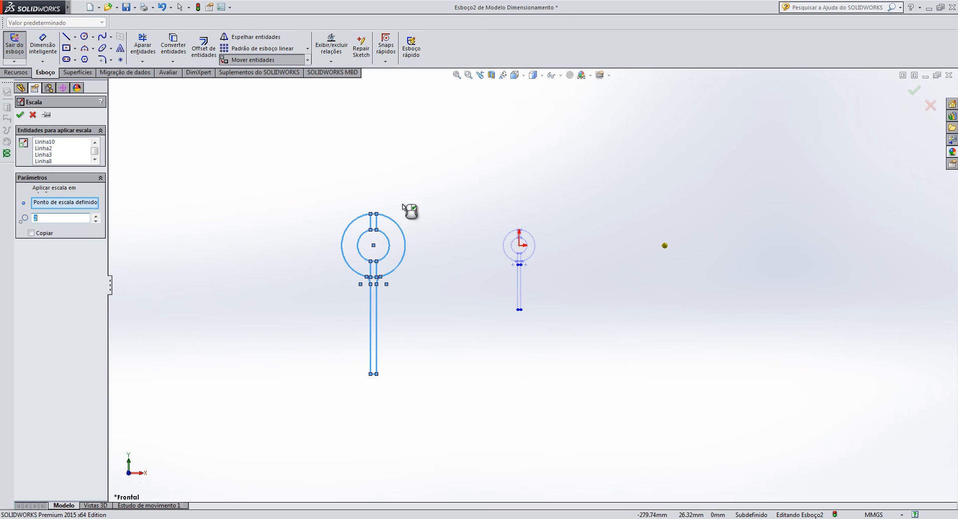
scroll(499, 258, down, 1)
scroll(424, 274, down, 2)
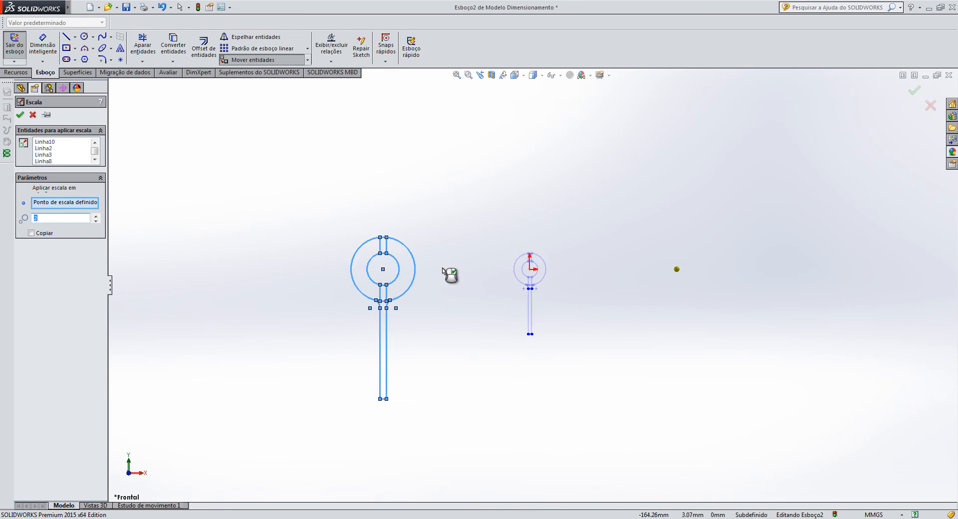
scroll(474, 314, up, 2)
scroll(530, 321, down, 2)
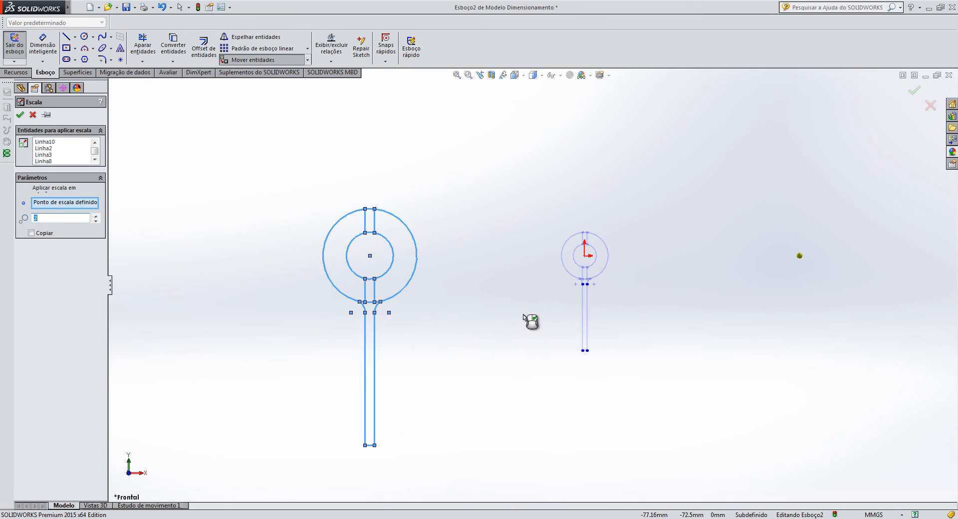
scroll(531, 321, up, 1)
click(50, 221)
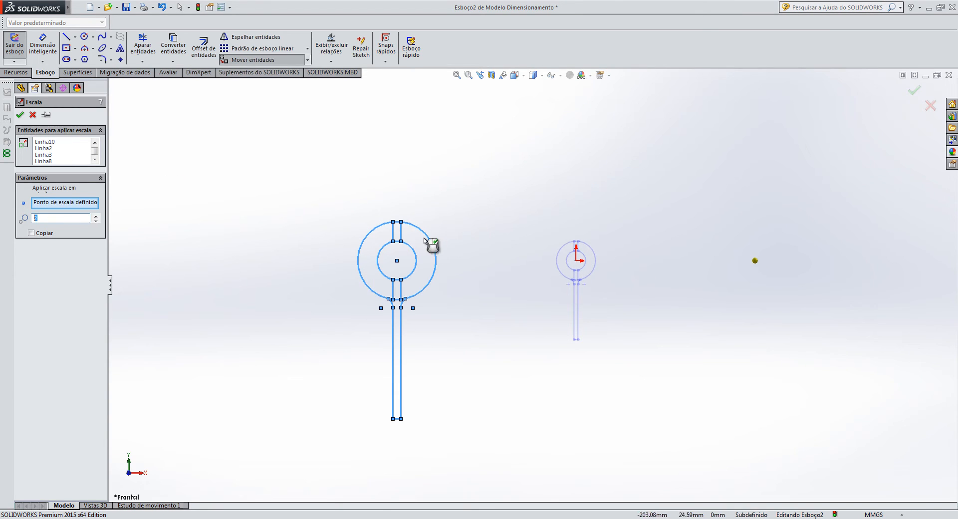
click(20, 115)
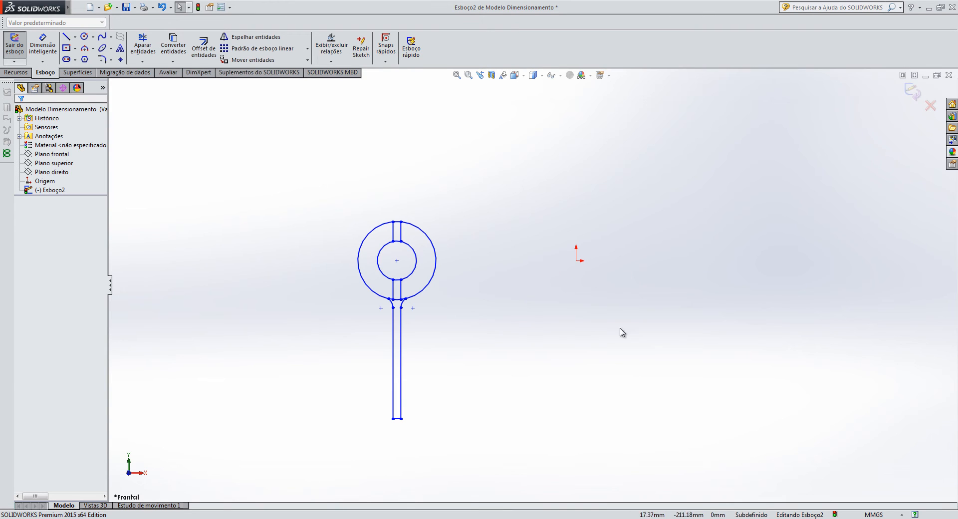
- Undo the applied scale and clear the selection of sketch entities
key(ctrl+z)
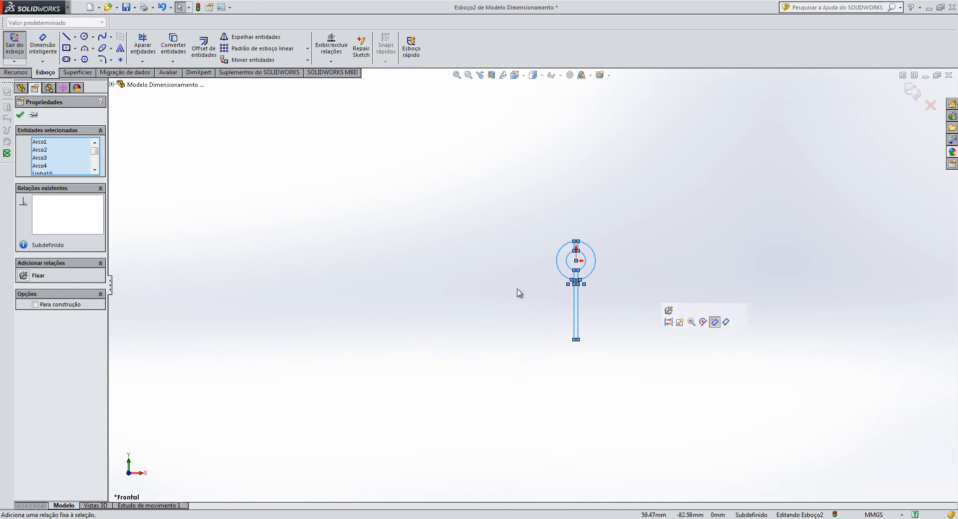
click(641, 340)
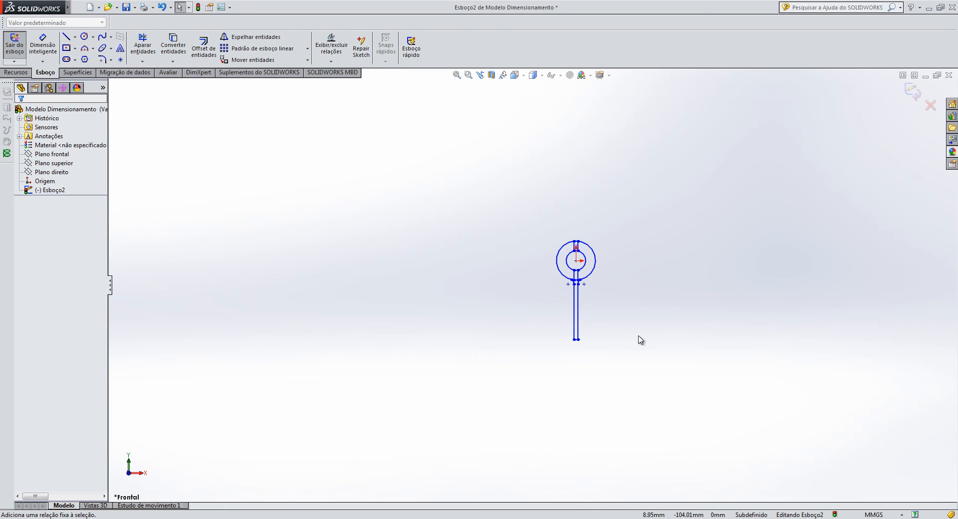
- Set up a Scale of all the sketch entities with factor 2 about a point to the right, level with the circles' centre
click(306, 61)
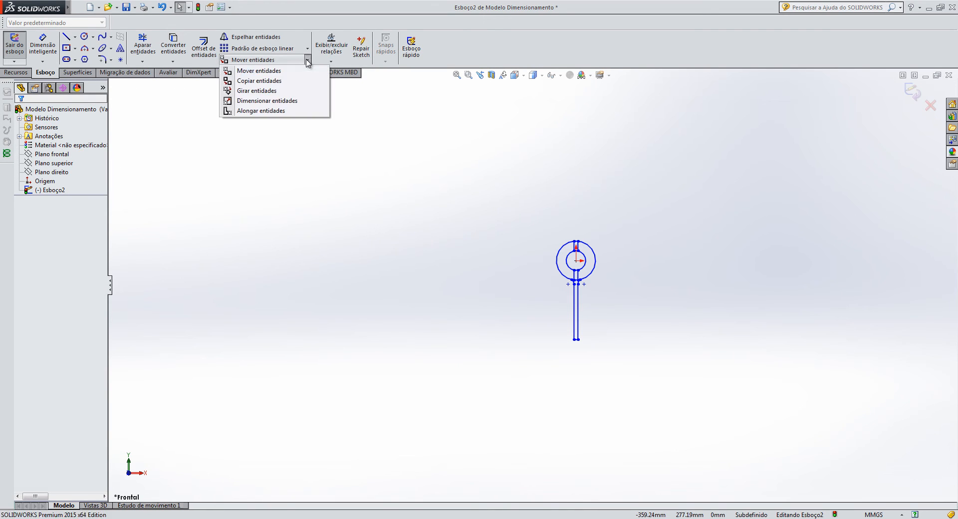
click(277, 102)
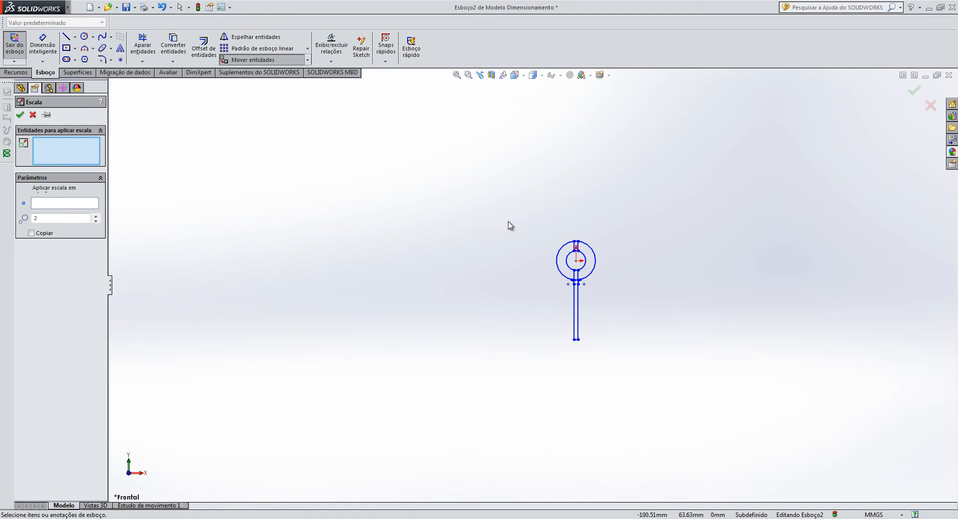
drag(508, 221, 674, 403)
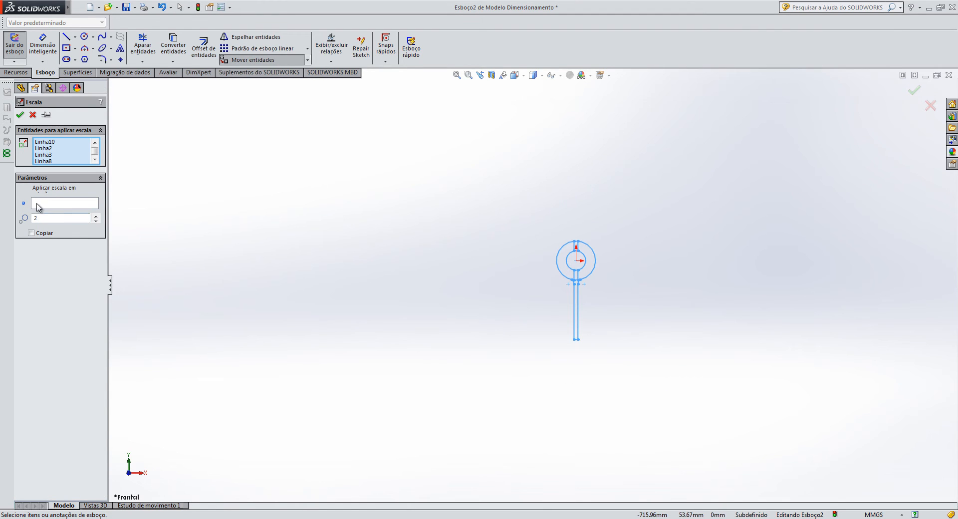
click(38, 204)
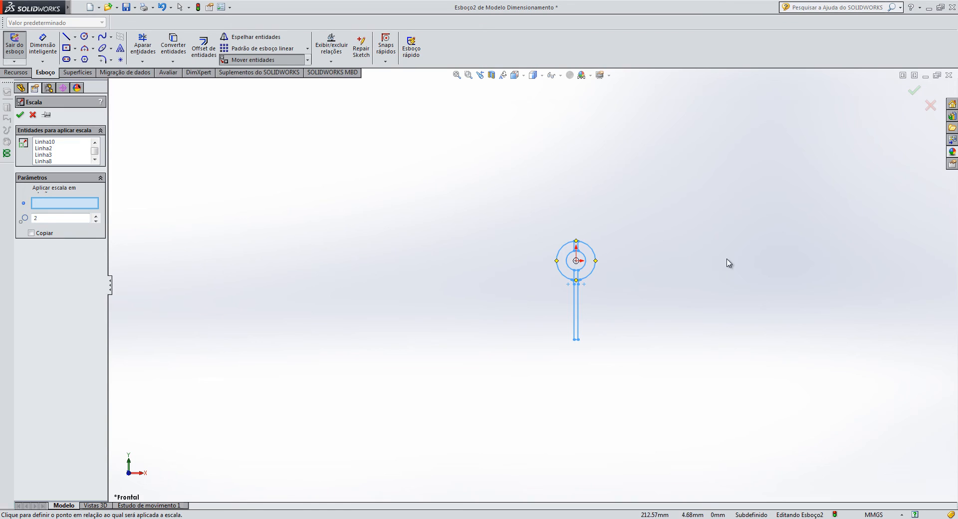
click(836, 261)
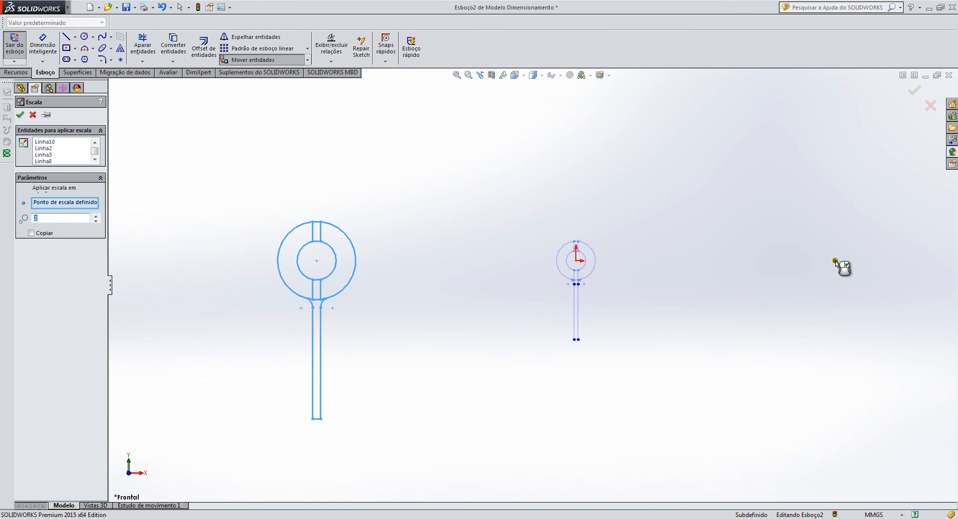
- Enable the copy option for the scale and set the number of copies to 3
click(31, 233)
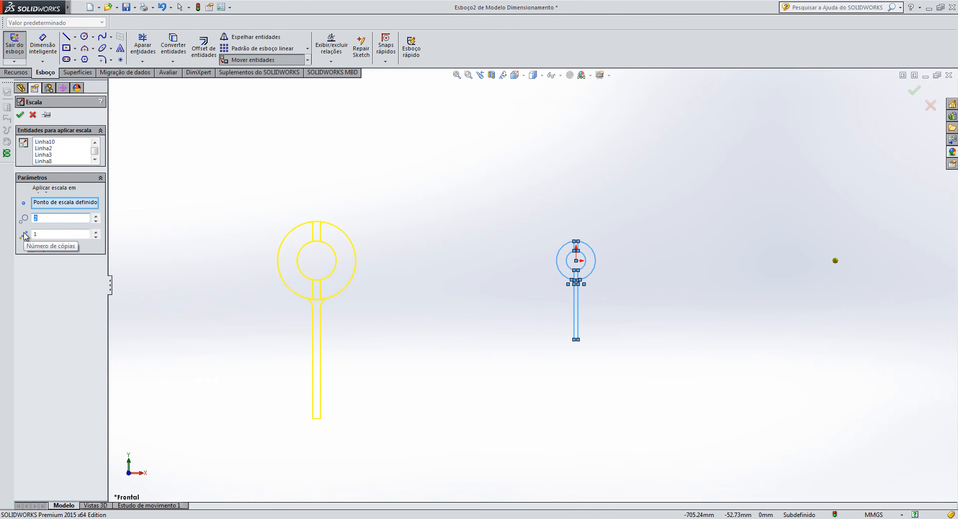
scroll(337, 280, down, 1)
scroll(372, 300, up, 4)
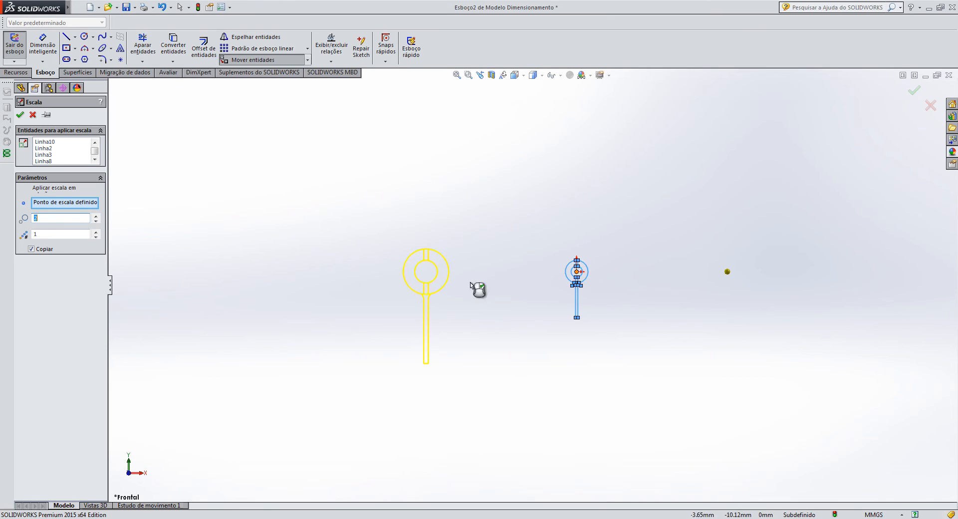
click(97, 232)
scroll(293, 299, up, 2)
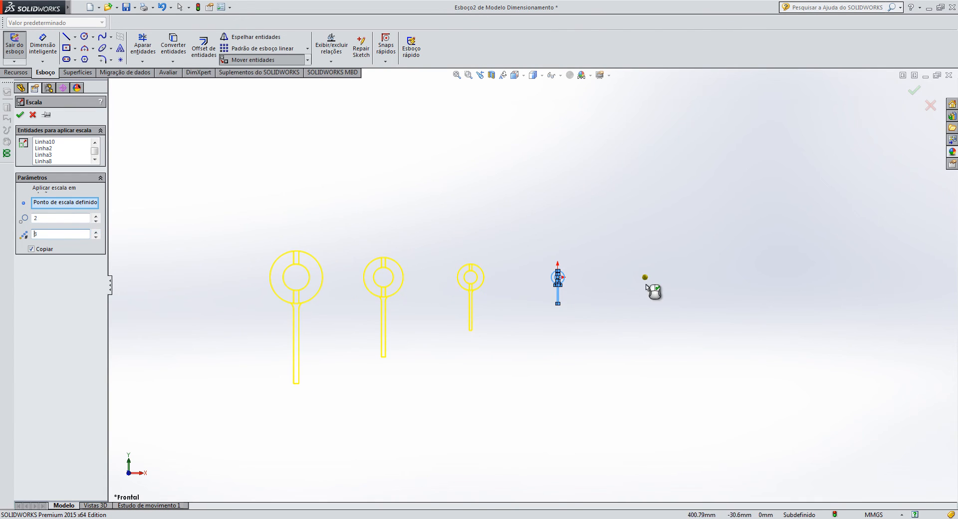
scroll(439, 325, down, 4)
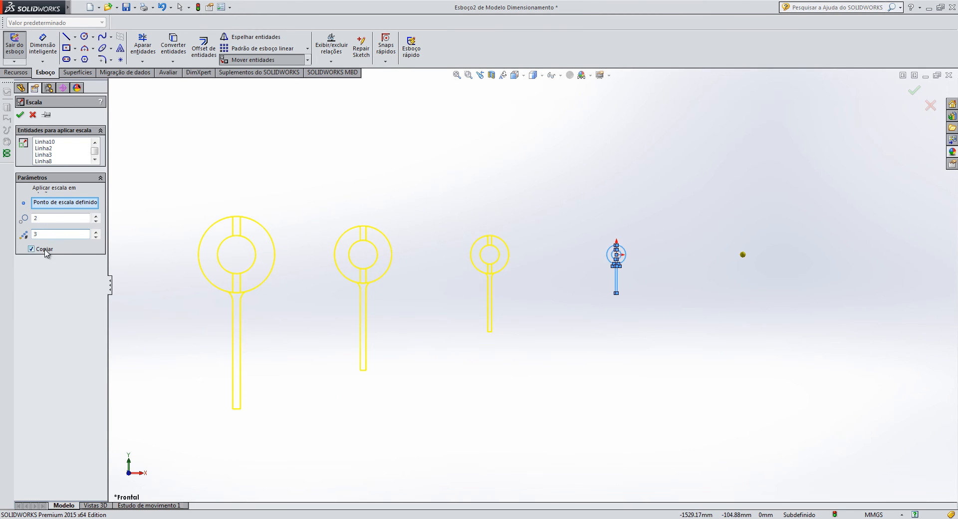
- Turn off the copy option and cancel the scale of the sketch entities
click(32, 249)
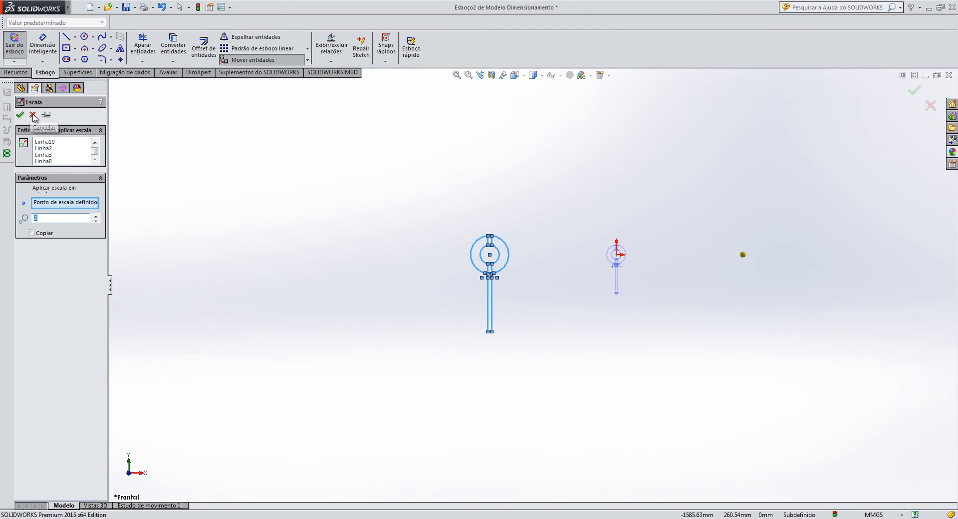
click(33, 115)
scroll(674, 271, down, 5)
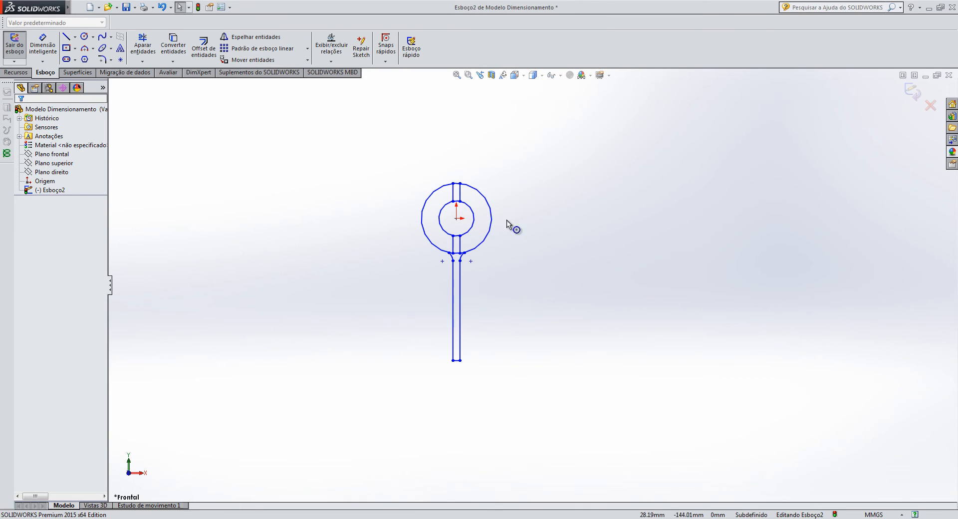
scroll(541, 310, down, 2)
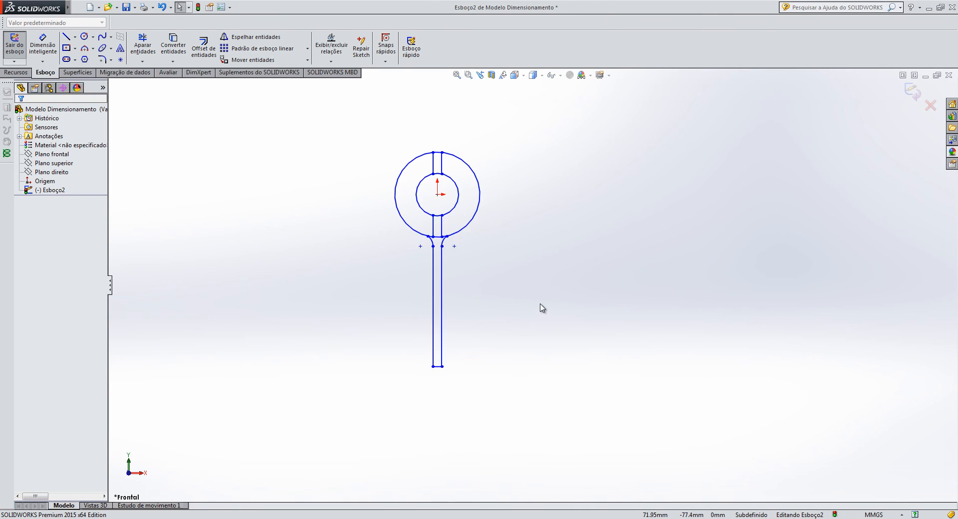
scroll(541, 306, up, 2)
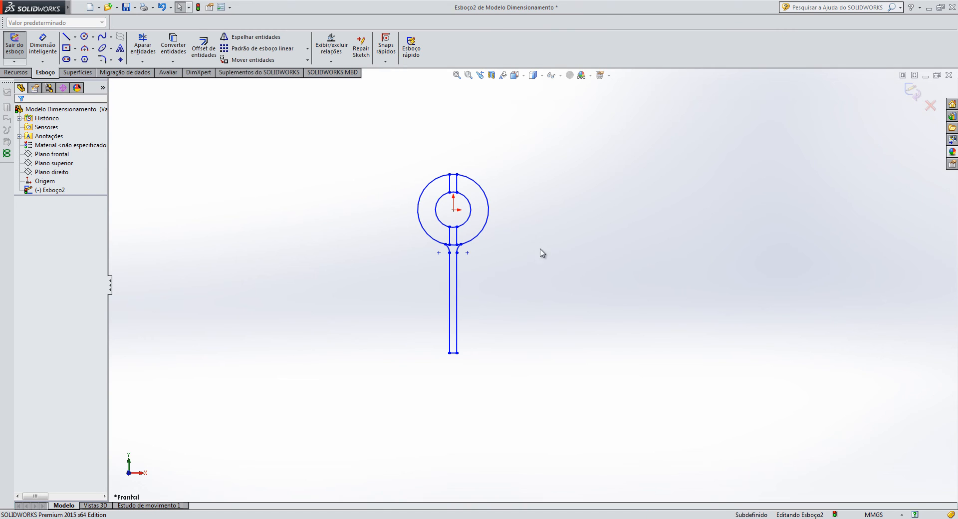
- Start Stretch Entities and select both circles, the short vertical lines and the fillet arcs, leaving out the long shaft lines
click(308, 60)
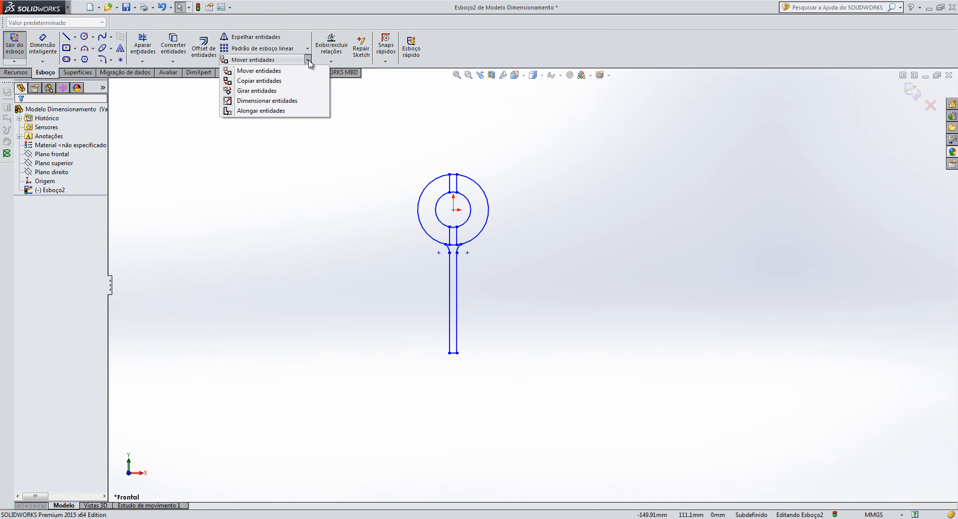
click(281, 111)
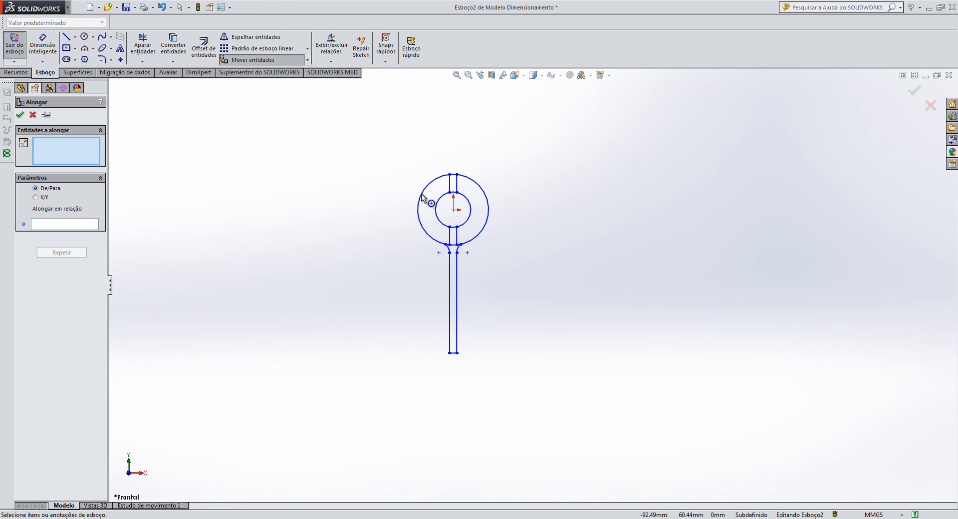
scroll(602, 236, down, 1)
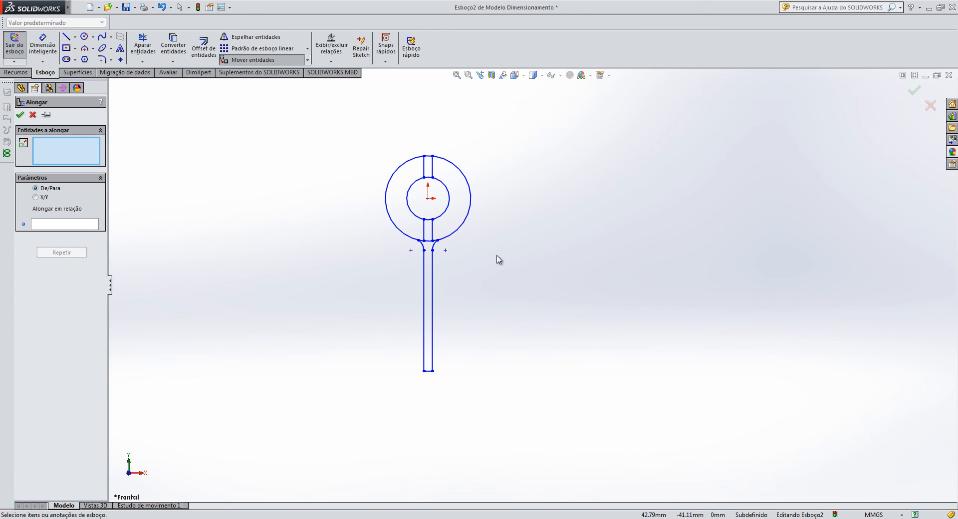
scroll(493, 255, down, 1)
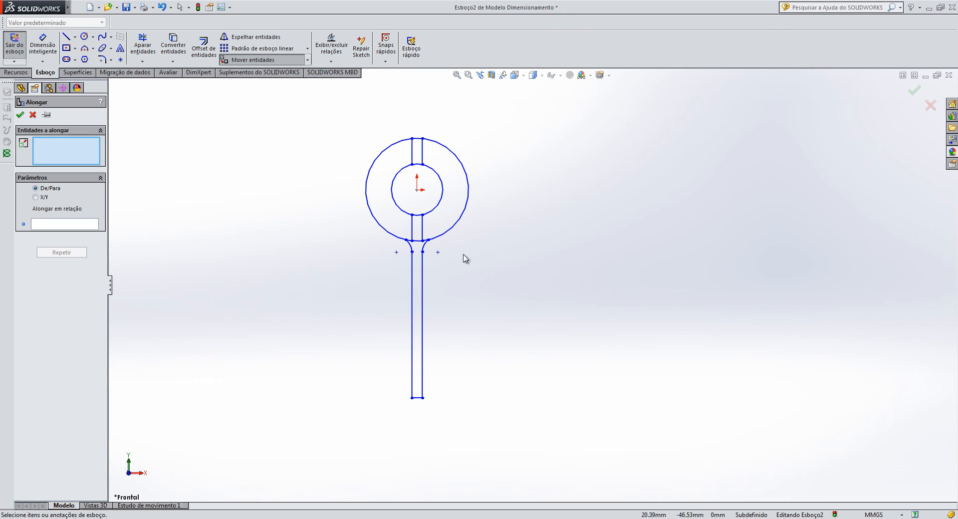
scroll(489, 307, up, 1)
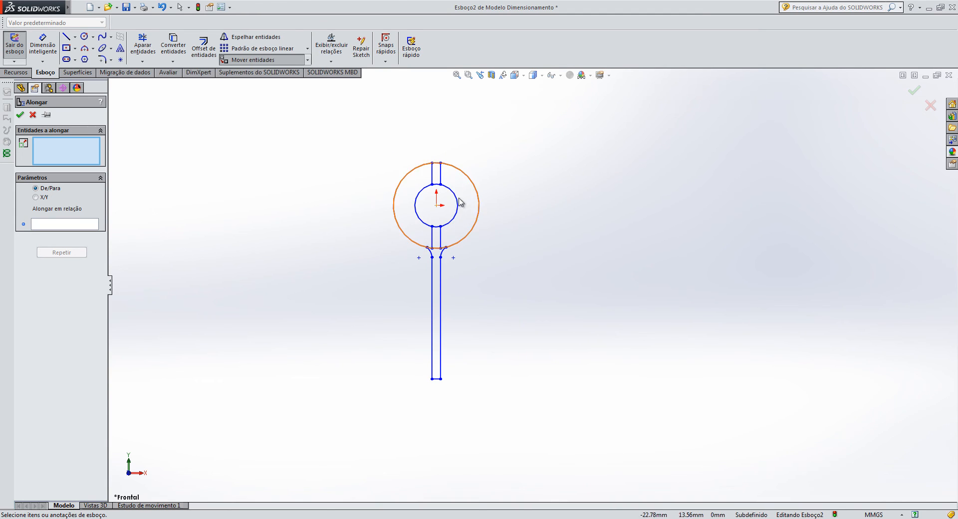
scroll(494, 235, down, 1)
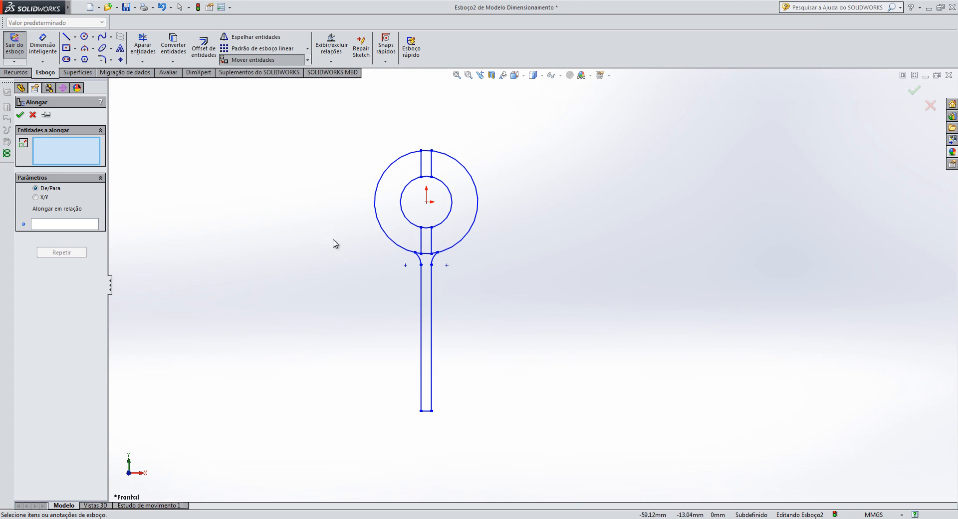
scroll(334, 240, up, 1)
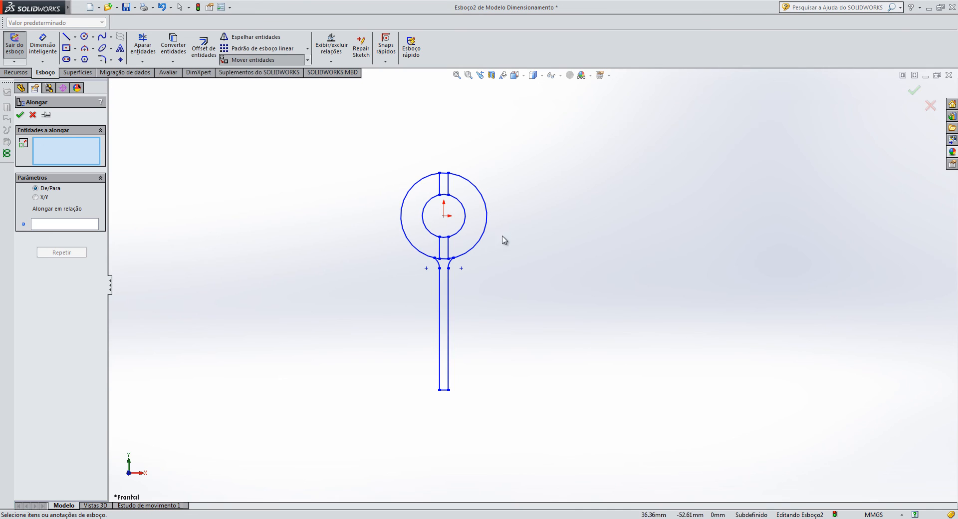
drag(372, 170, 459, 260)
scroll(425, 271, down, 3)
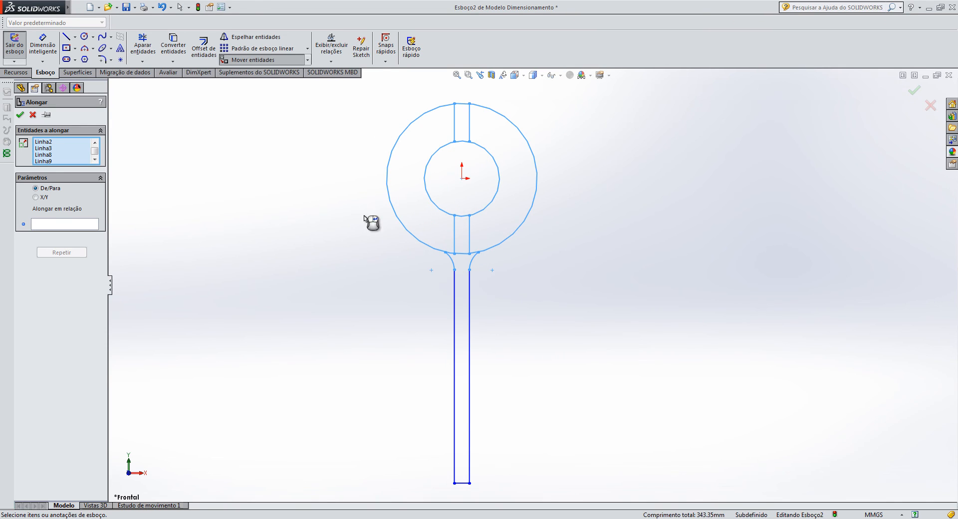
scroll(144, 245, up, 2)
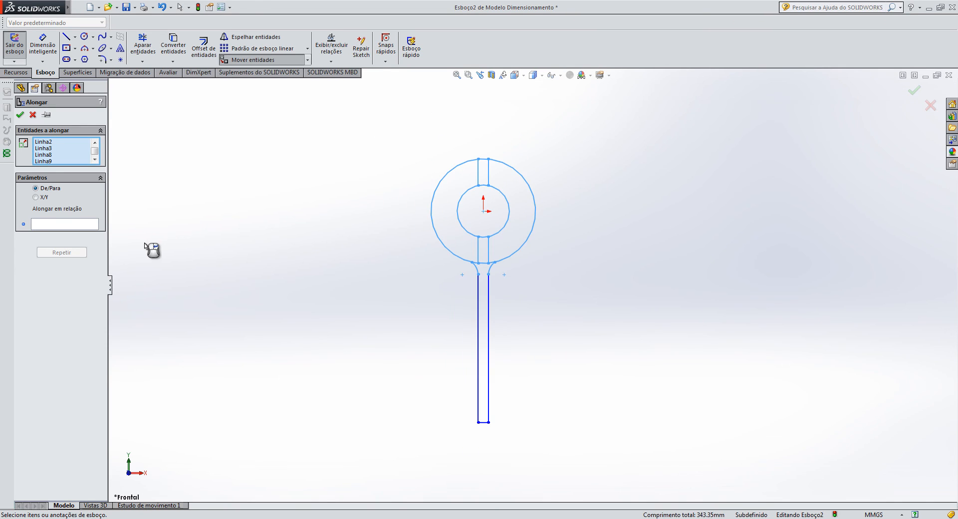
- Stretch the selected ring vertically upward with the From/To method, using the circles' centre at the origin as base point
click(36, 188)
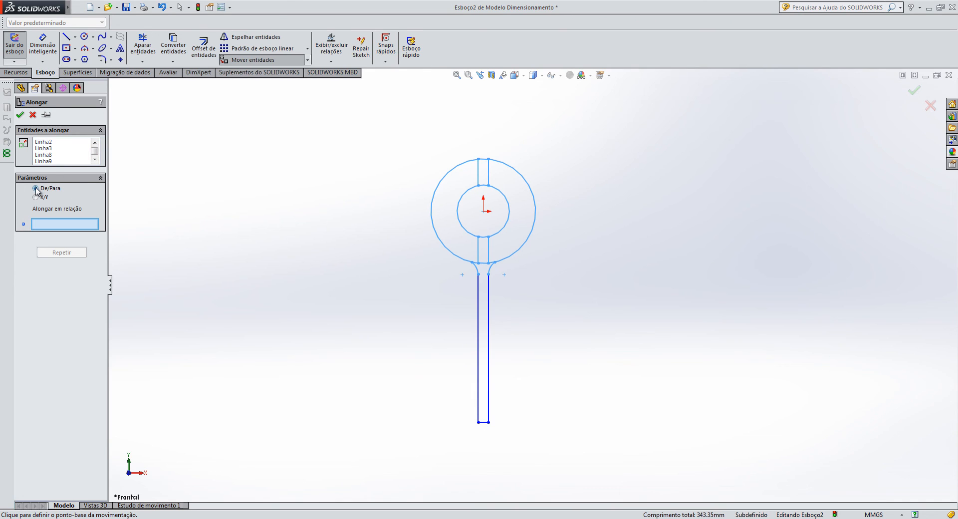
scroll(281, 234, up, 2)
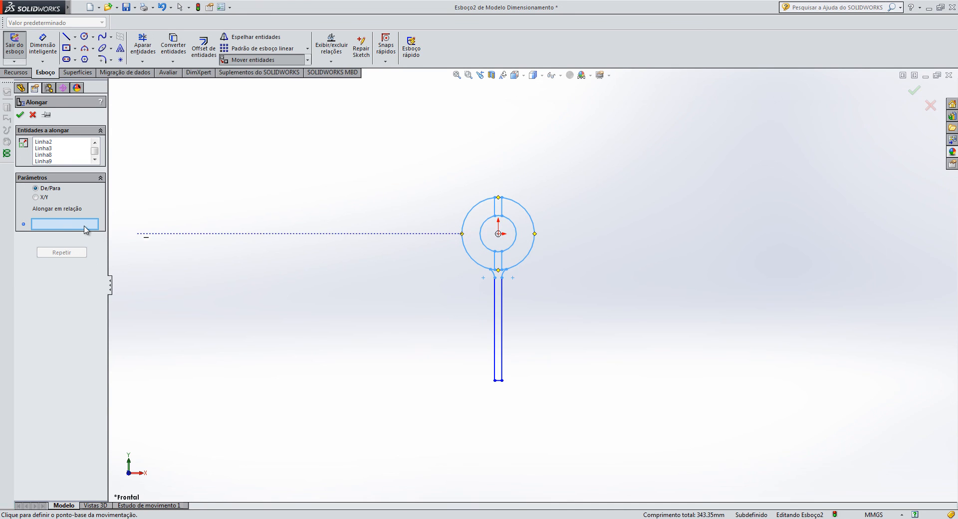
click(498, 234)
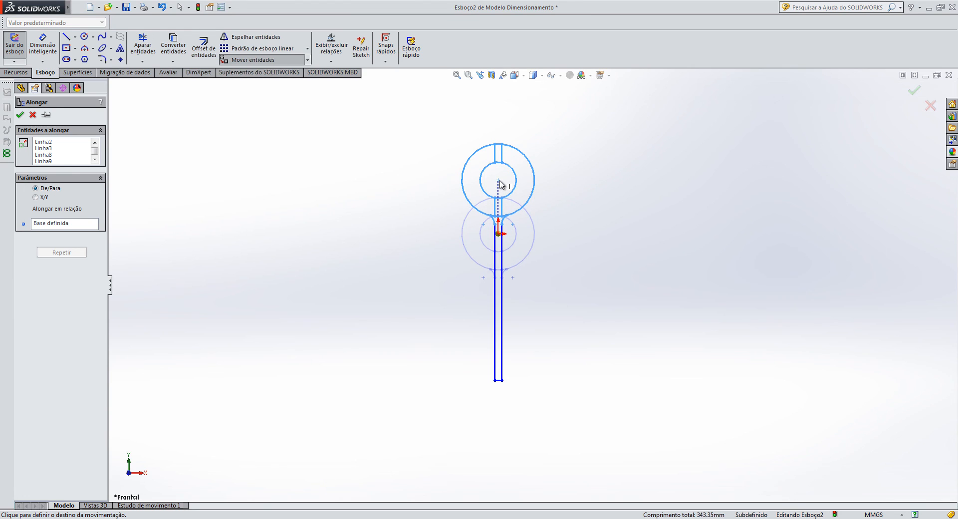
click(499, 185)
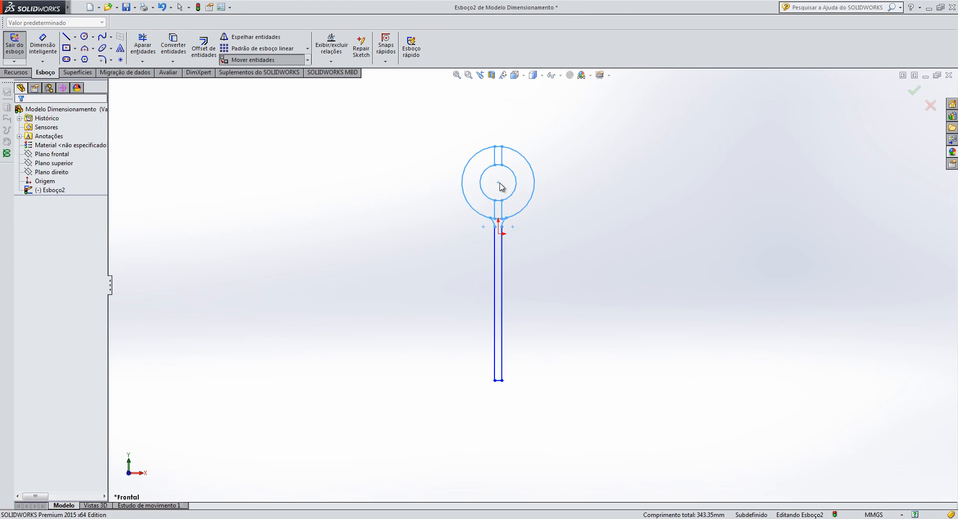
key(f)
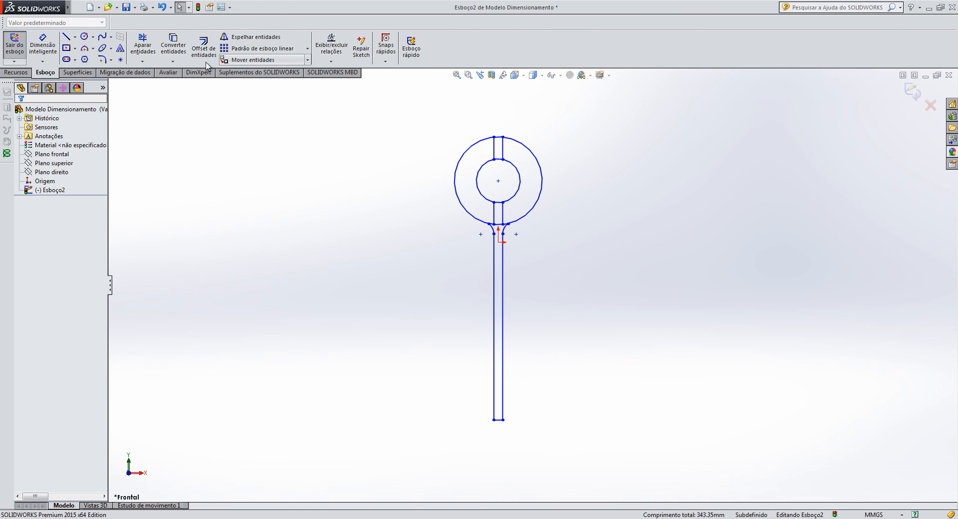
- Try a From/To stretch of only the inner circle and the short vertical lines, with the sketch origin as base point
click(305, 63)
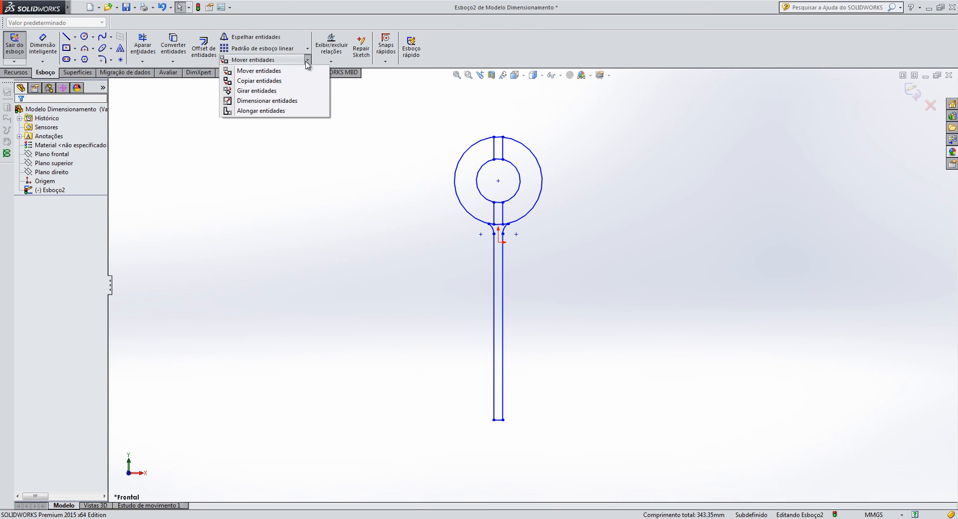
click(293, 110)
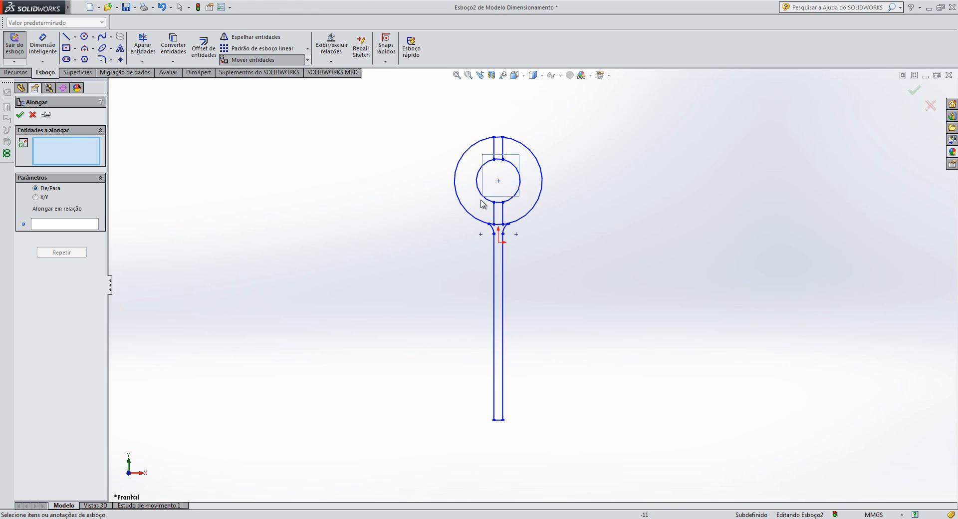
click(474, 214)
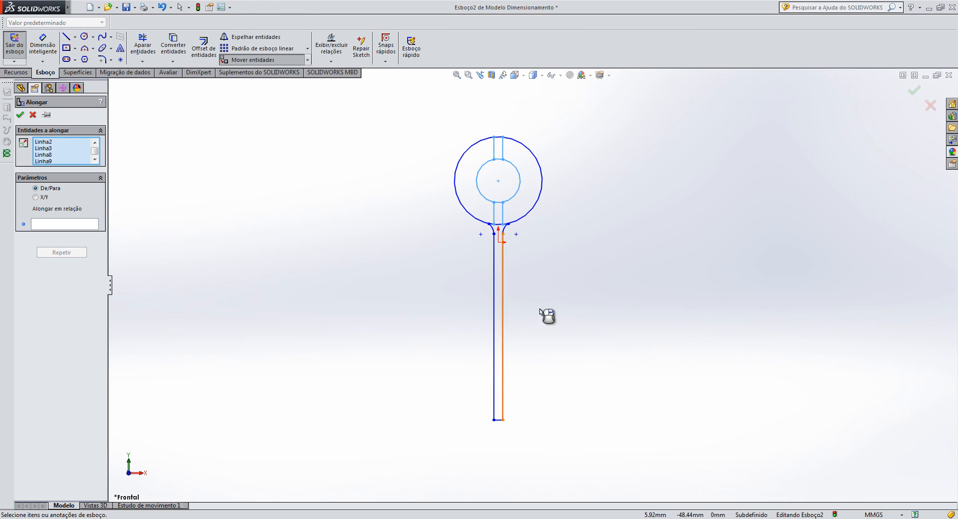
click(42, 191)
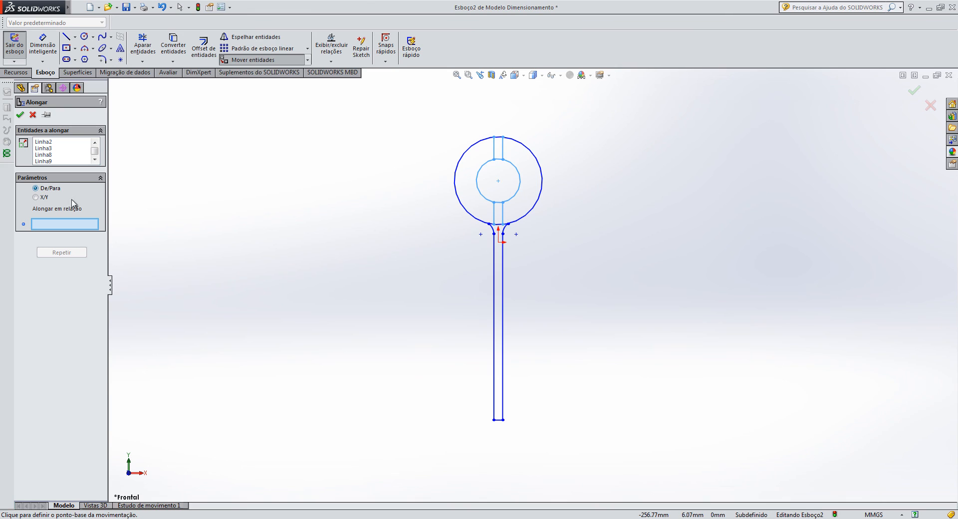
click(499, 242)
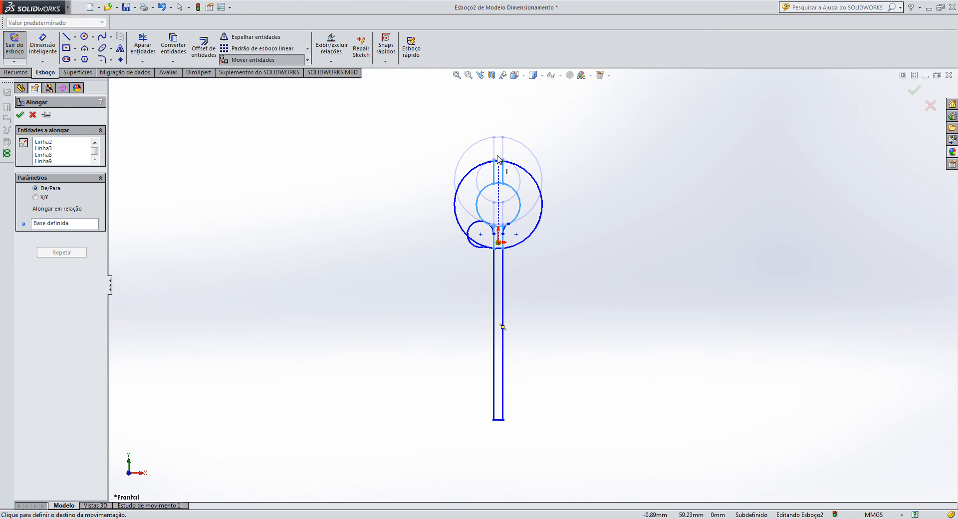
click(506, 219)
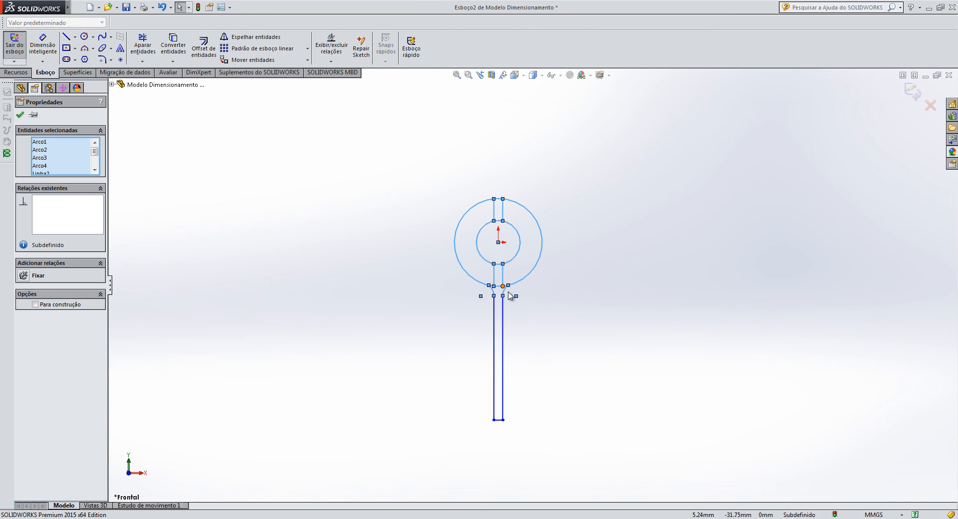
- Clear the selection of the ring and fillet entities
scroll(522, 337, down, 1)
scroll(524, 338, up, 2)
click(548, 343)
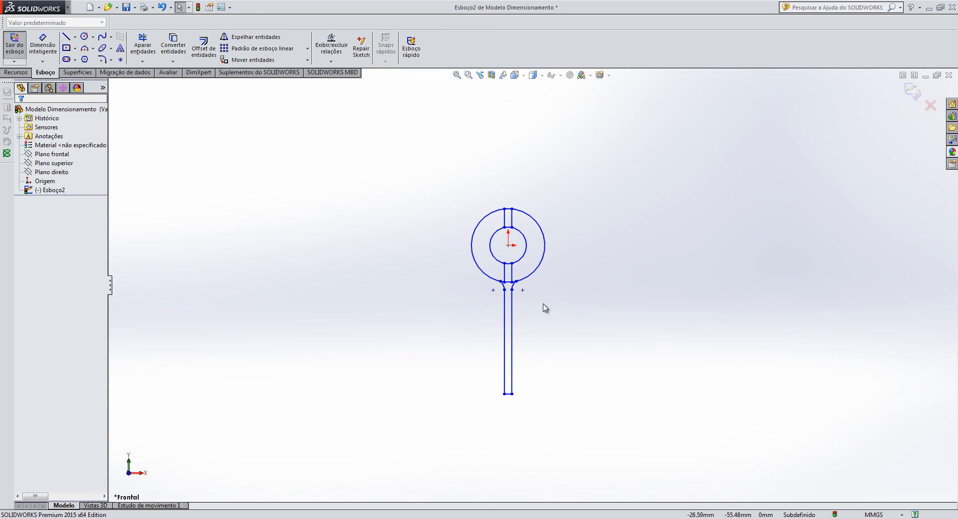
scroll(528, 380, up, 1)
scroll(534, 231, down, 2)
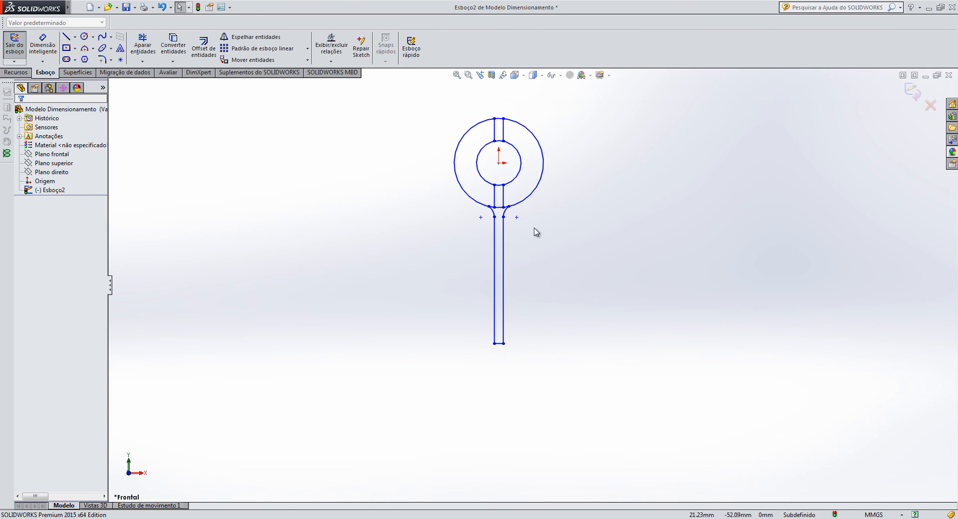
scroll(548, 240, up, 2)
scroll(562, 277, down, 3)
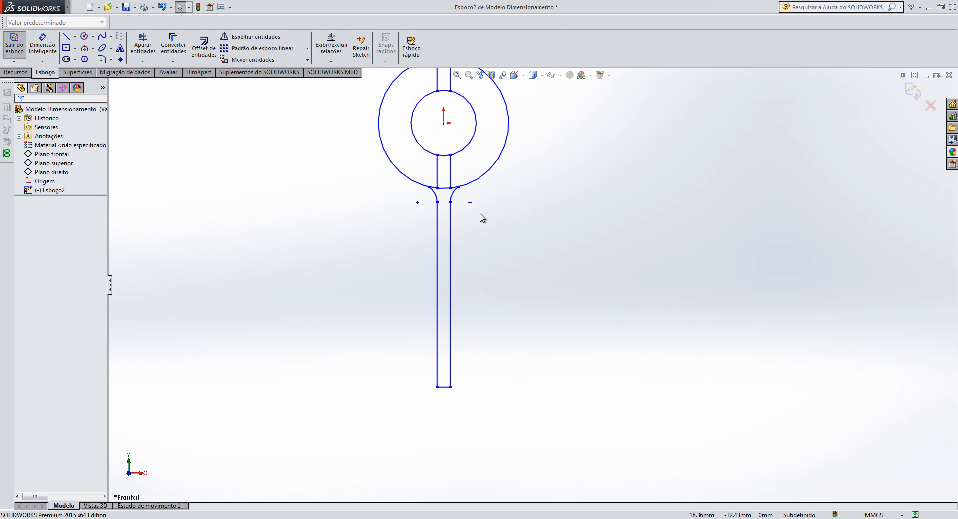
scroll(483, 216, up, 2)
scroll(473, 301, down, 1)
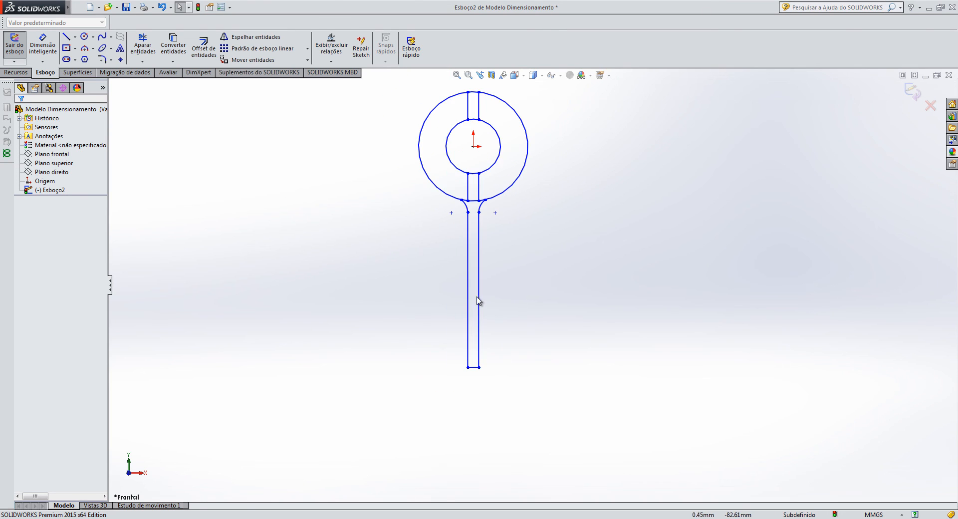
scroll(498, 223, up, 1)
scroll(513, 302, down, 1)
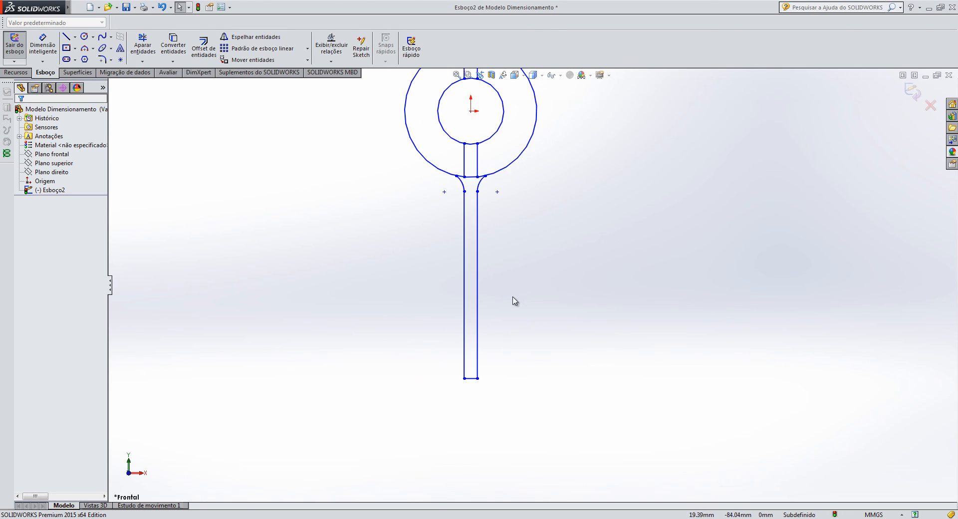
scroll(514, 189, up, 1)
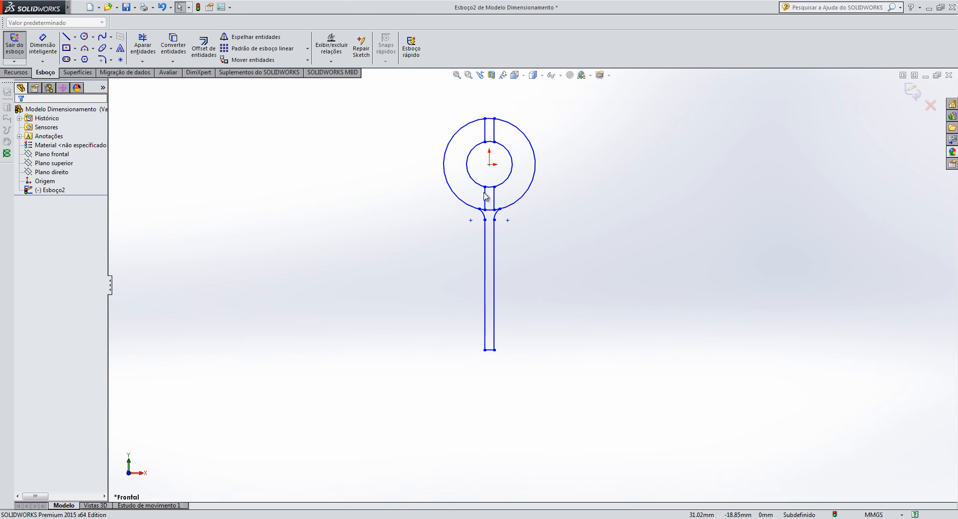
scroll(507, 252, up, 1)
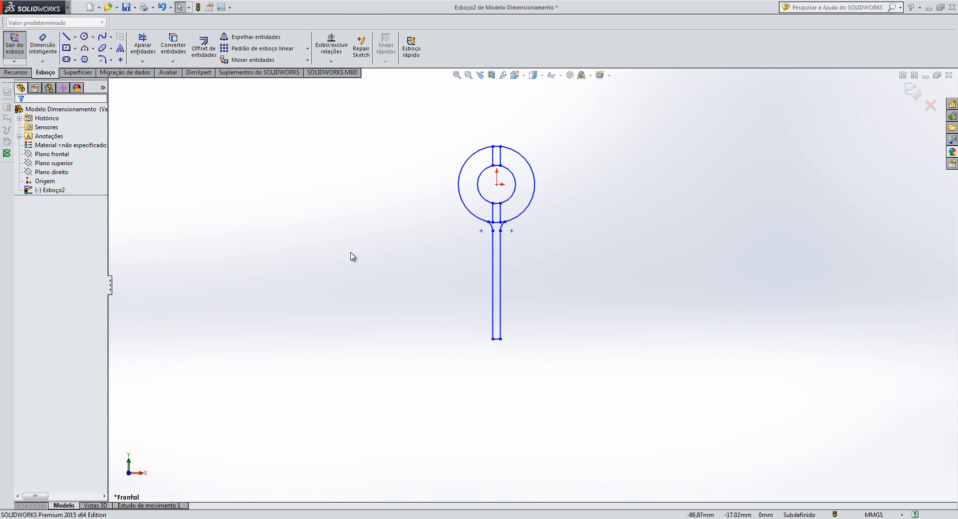
scroll(528, 298, up, 1)
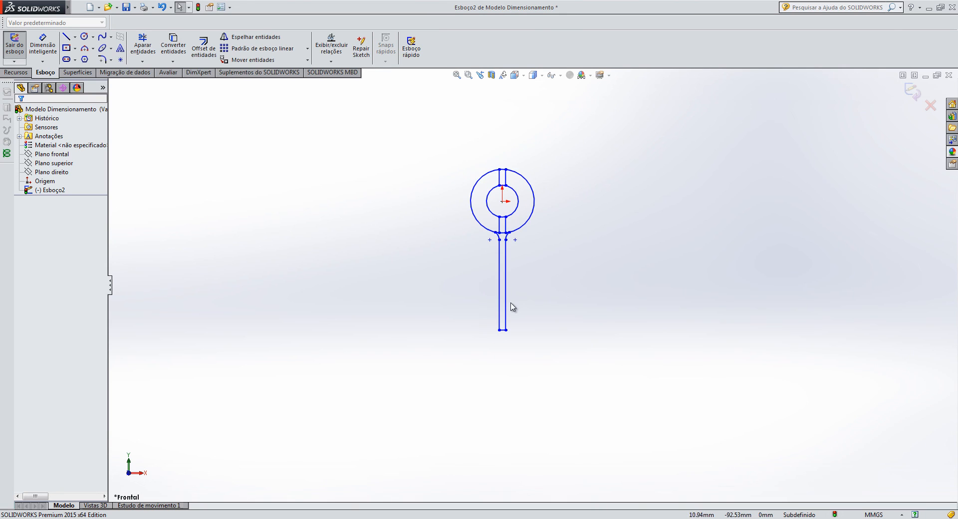